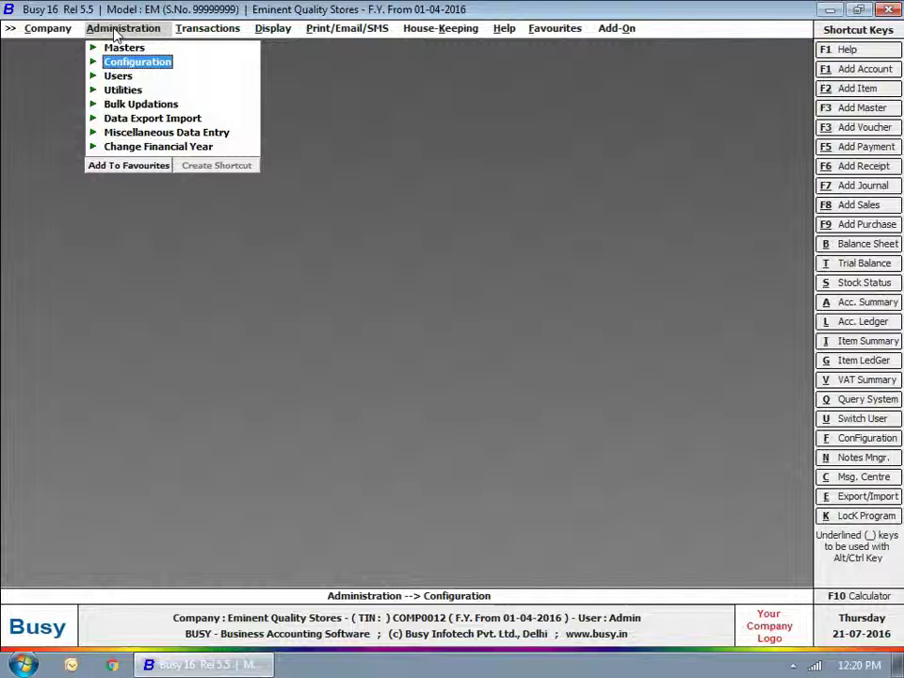
Step: Open the Admin user's Email Configuration from the Administration > Configuration menu
left_click(100, 61)
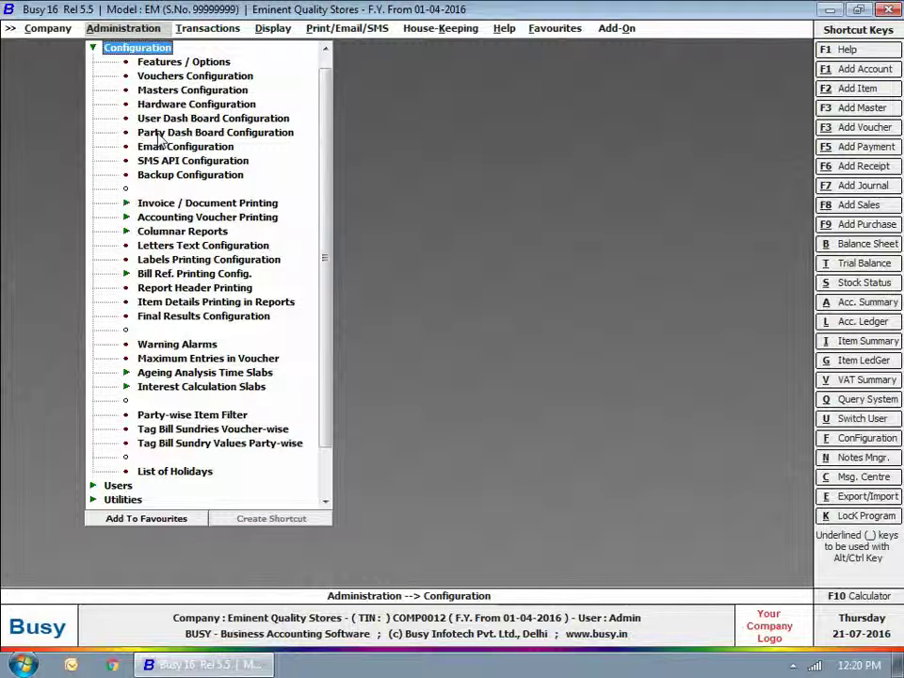
left_click(186, 146)
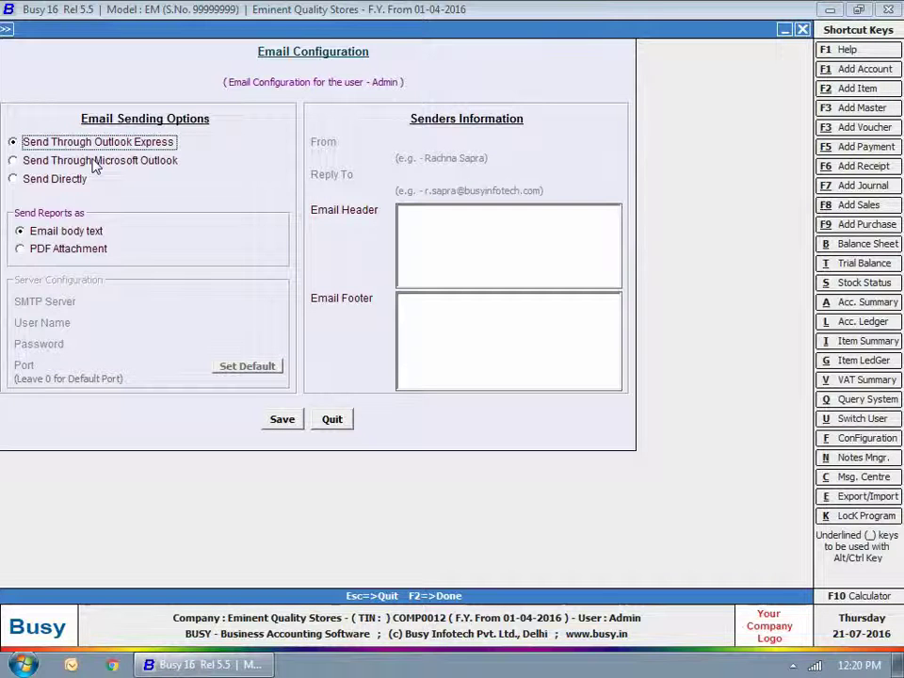
Step: Choose Send Directly instead of Outlook, set reports to PDF Attachment, and go to SMTP Server
left_click(92, 162)
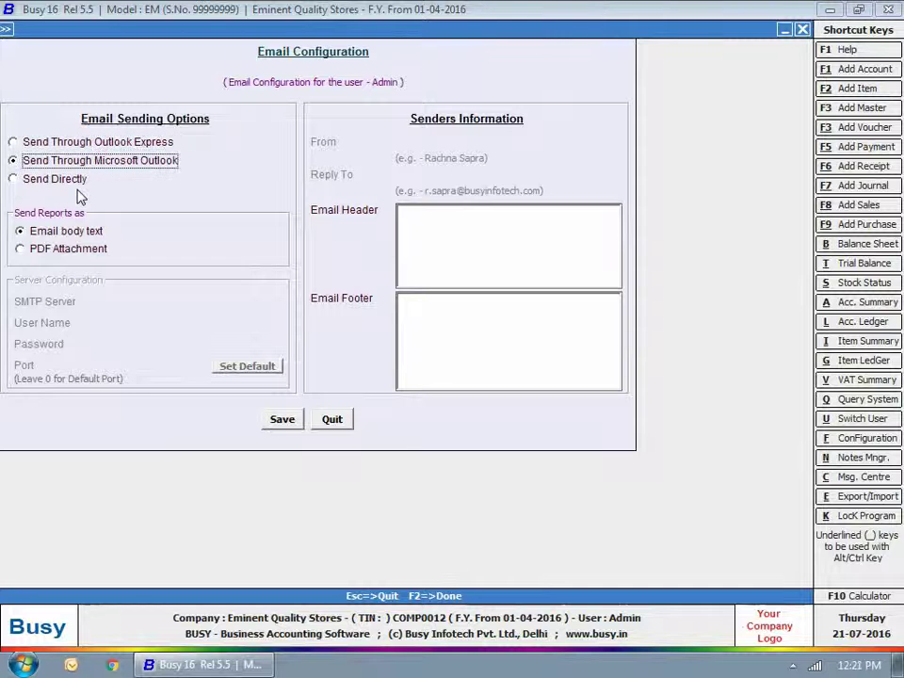
left_click(59, 181)
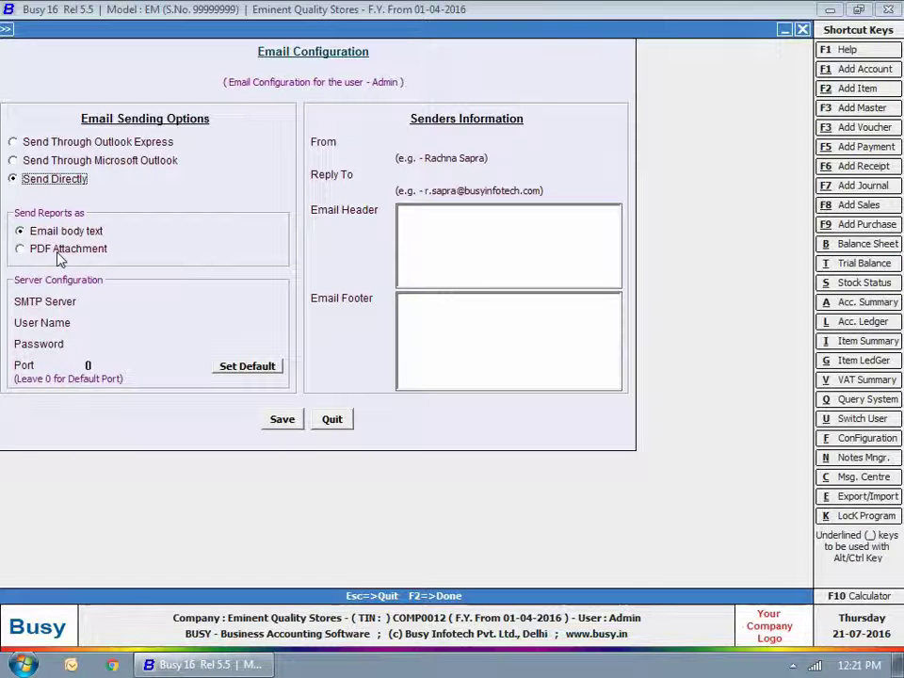
left_click(59, 254)
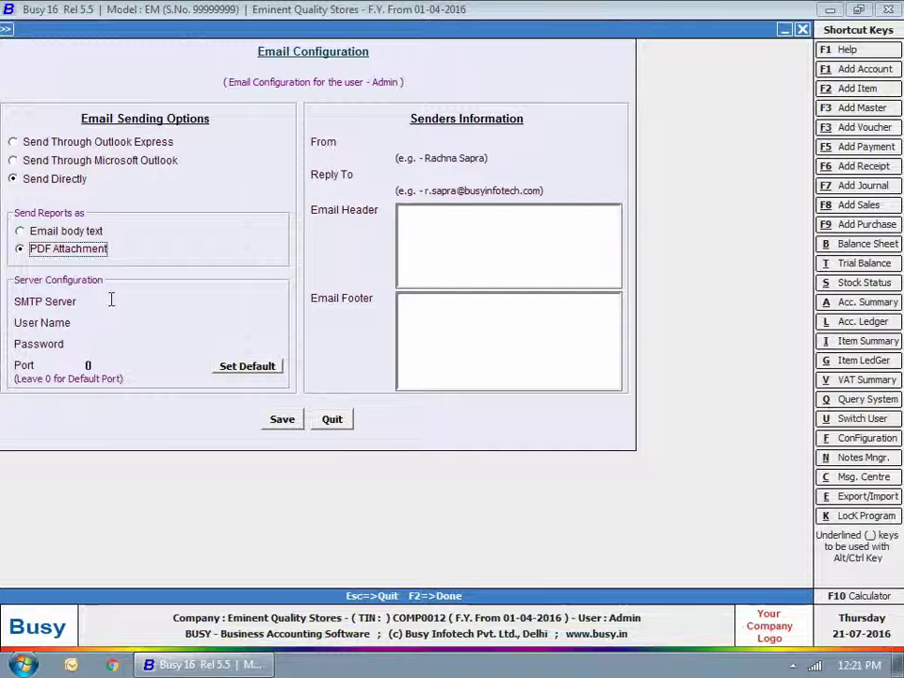
left_click(113, 301)
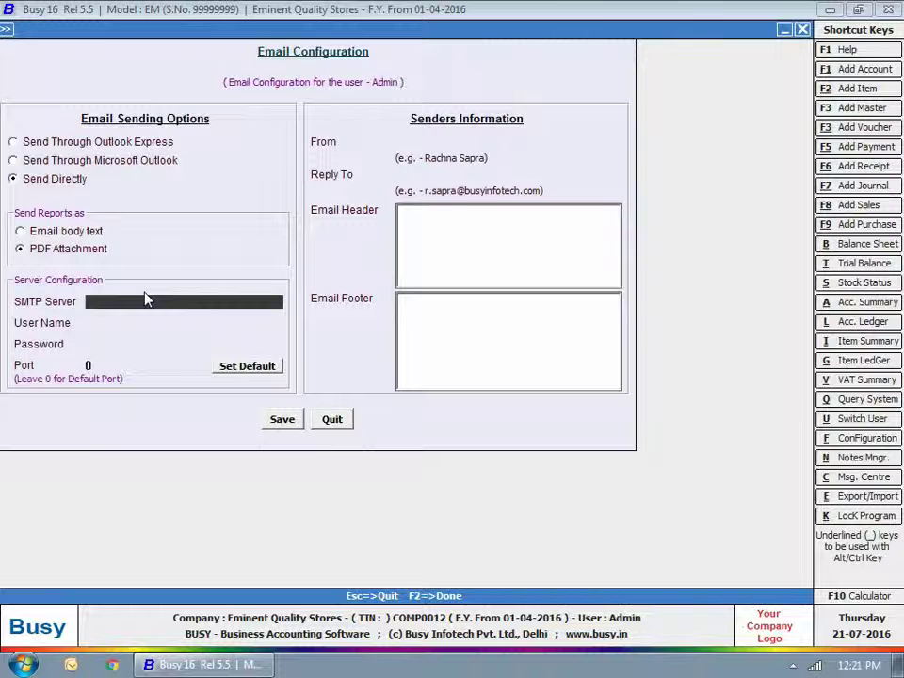
Step: Enter SMTP server smtp.gmail.com, the account e-mail and password, sender Eminent Quality Stores, and the reply address
type("smtp.gmail.com")
key("Return")
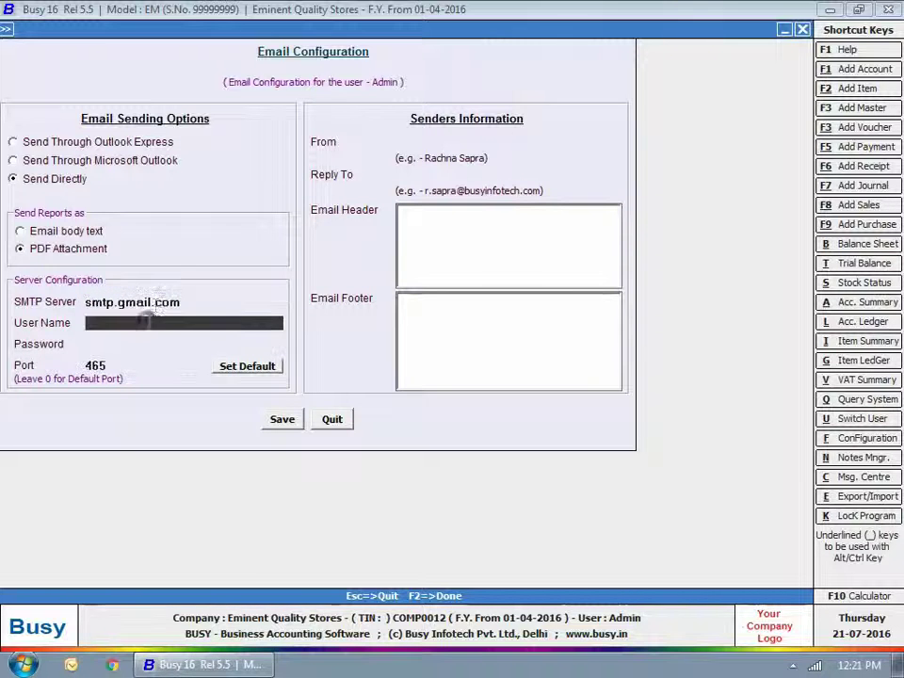
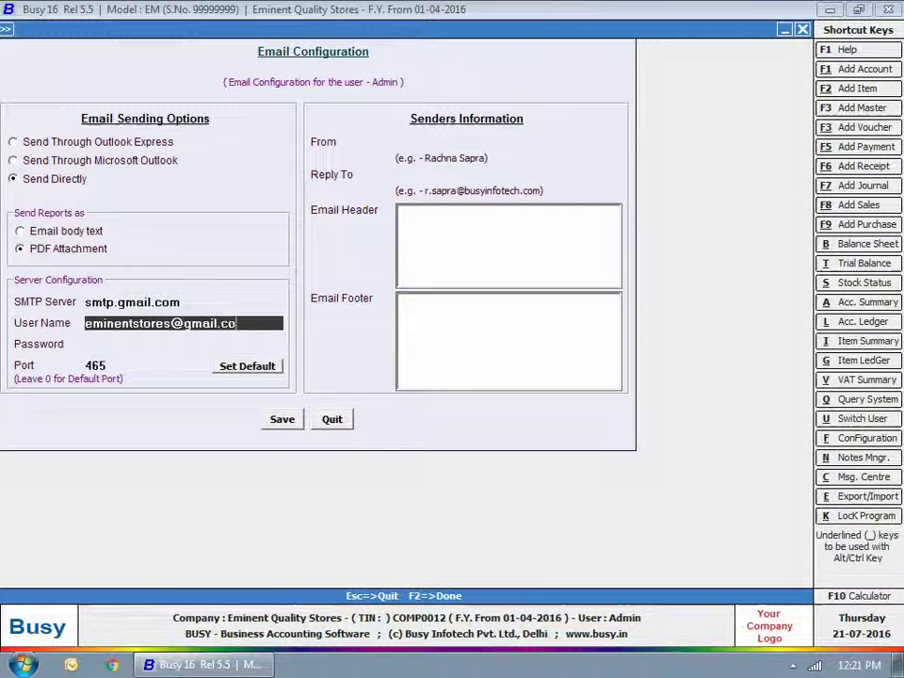
key("Return")
type("*******")
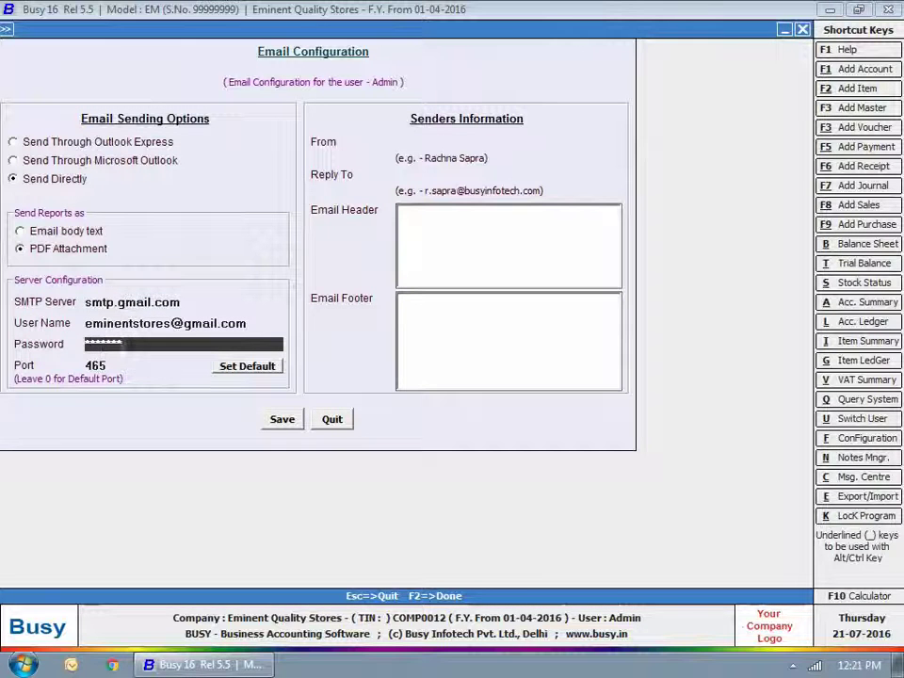
key("Return")
type("Emin")
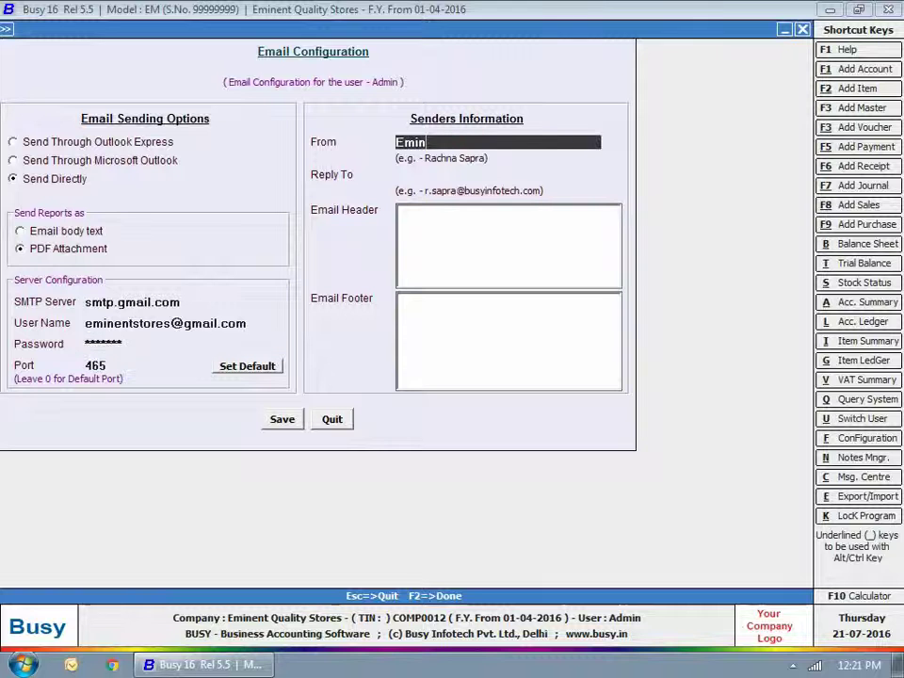
type("ent Quality Stores")
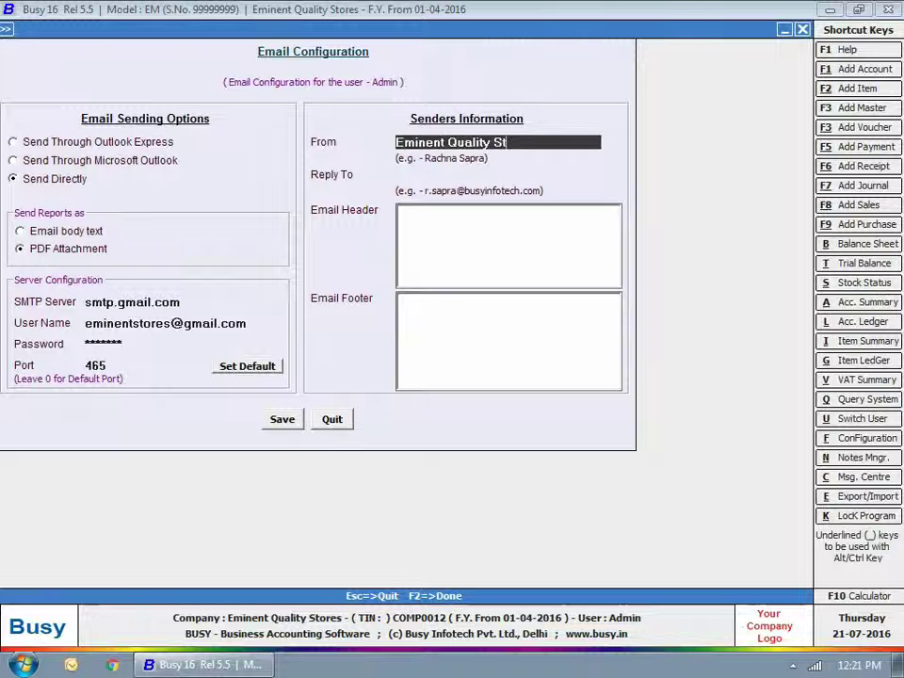
key("Return")
Step: Add header 'Dear Concern' and footer 'Regards Team Eminent', then save the email configuration
left_click(454, 212)
type("Dear Concern")
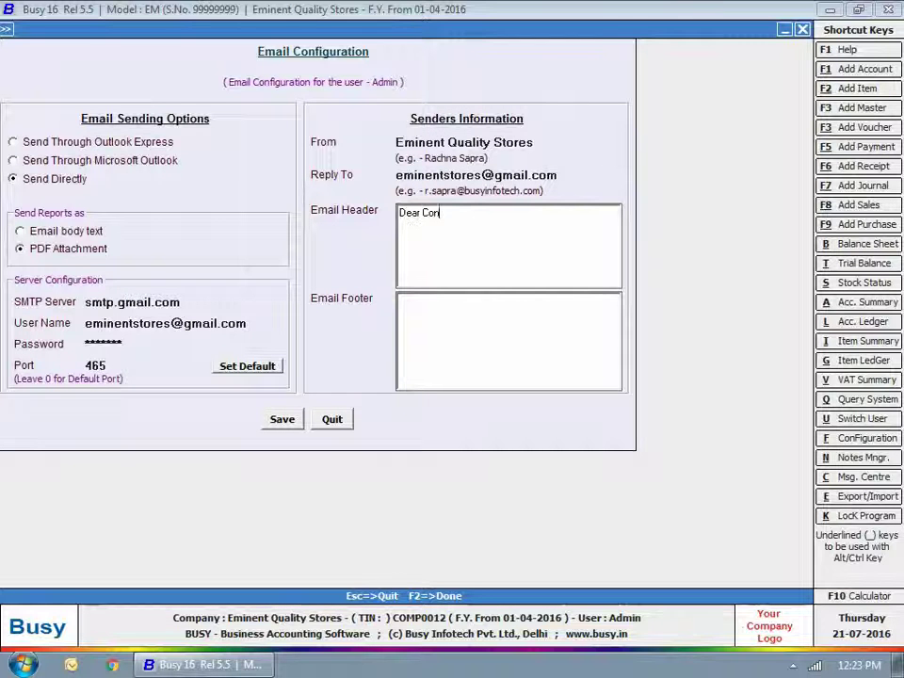
left_click(405, 302)
type("Regards Team")
type(" Eminent")
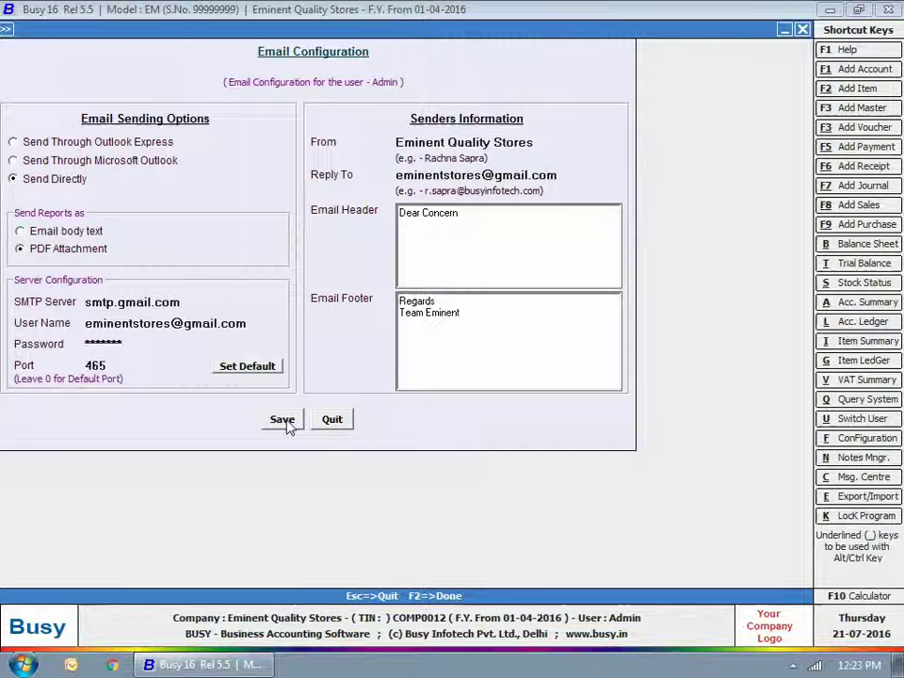
left_click(287, 424)
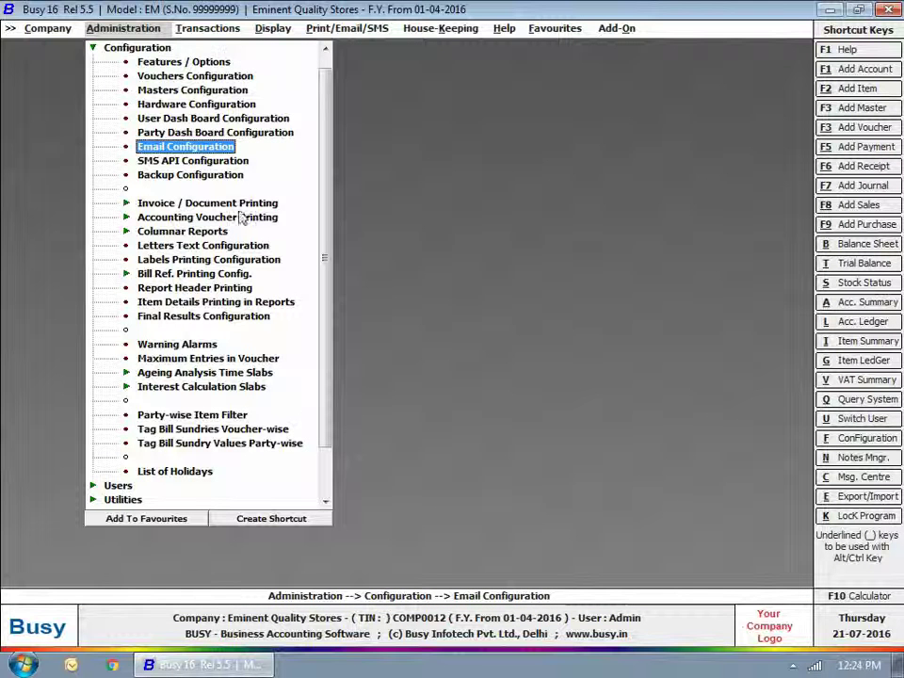
Step: Start a new sales voucher number 25 with RM Distributors as the party
left_click(224, 28)
left_click(209, 46)
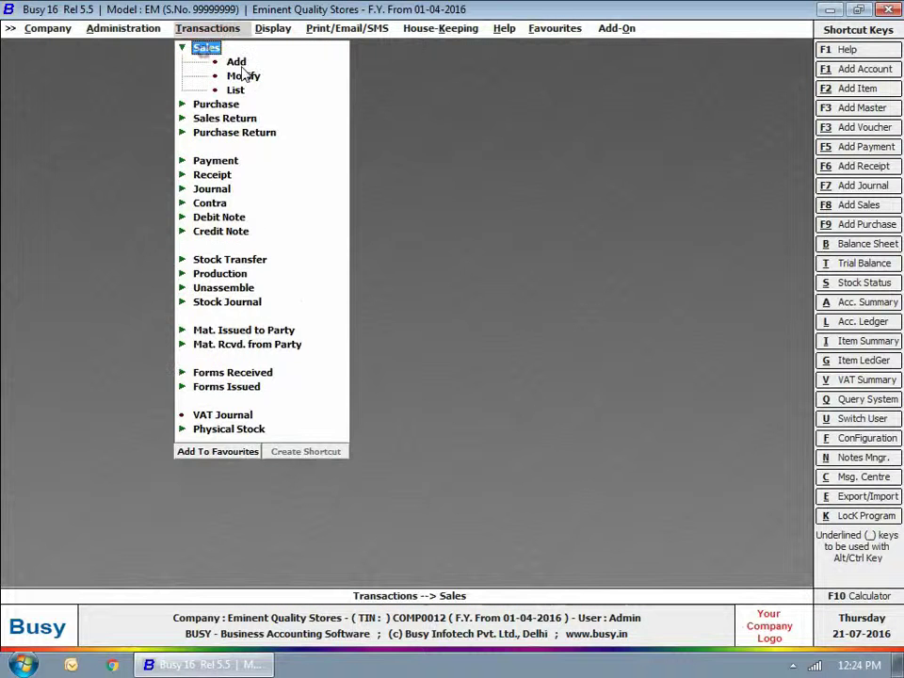
left_click(235, 62)
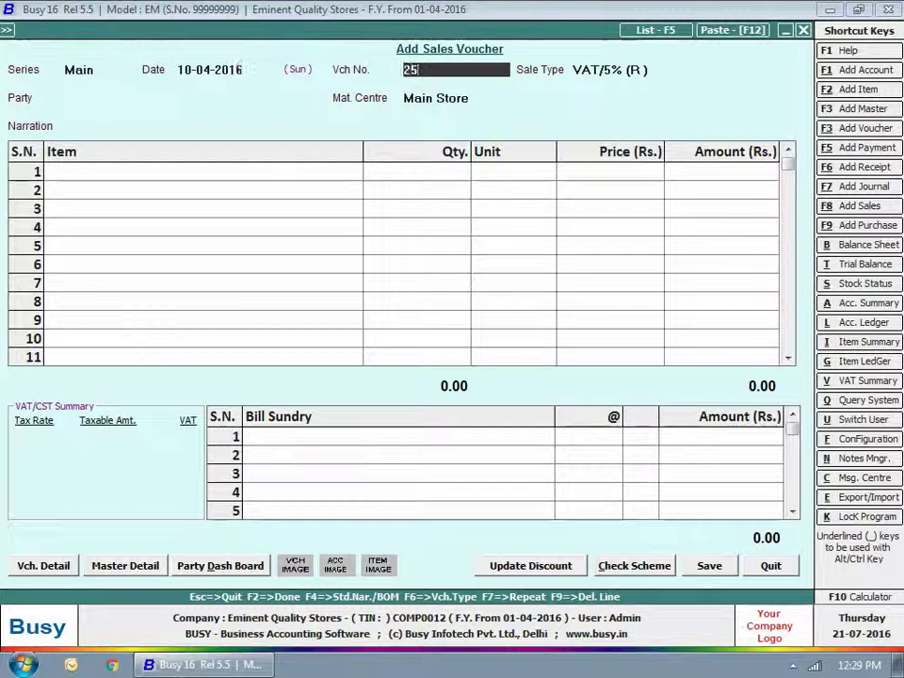
key("Return")
key("Return")
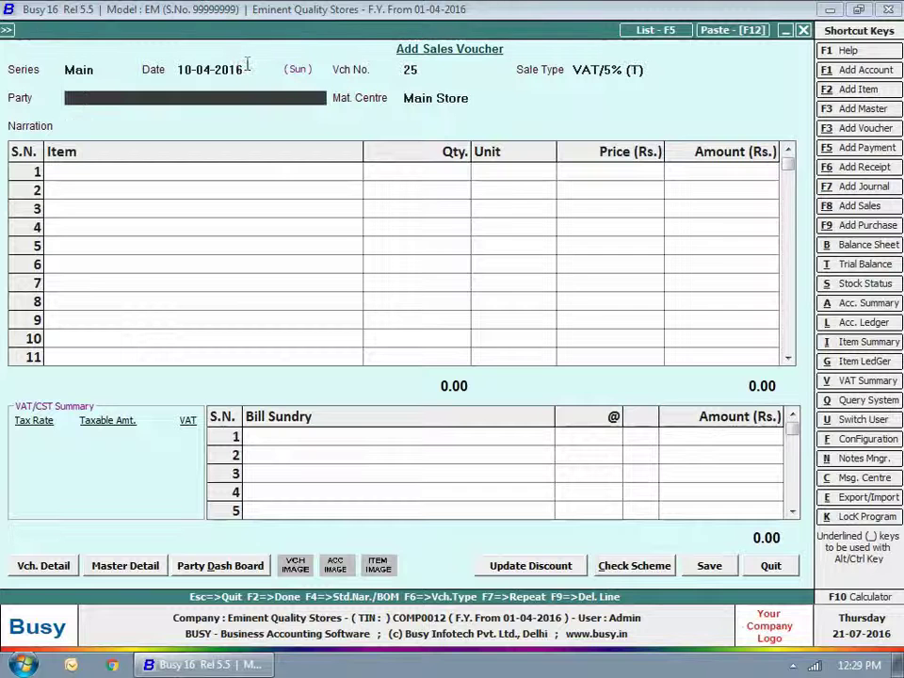
key("Down")
key("Return")
key("Return")
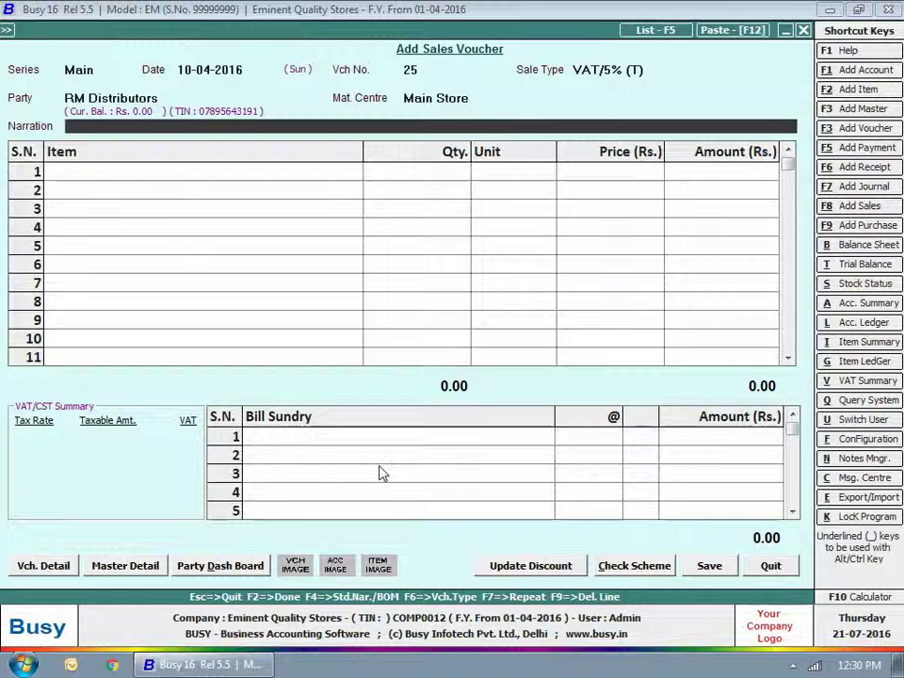
key("Return")
Step: Add 10 Red Label Tea and 10 Heinz Tomato Ketchup - 1kg as item rows
key("Return")
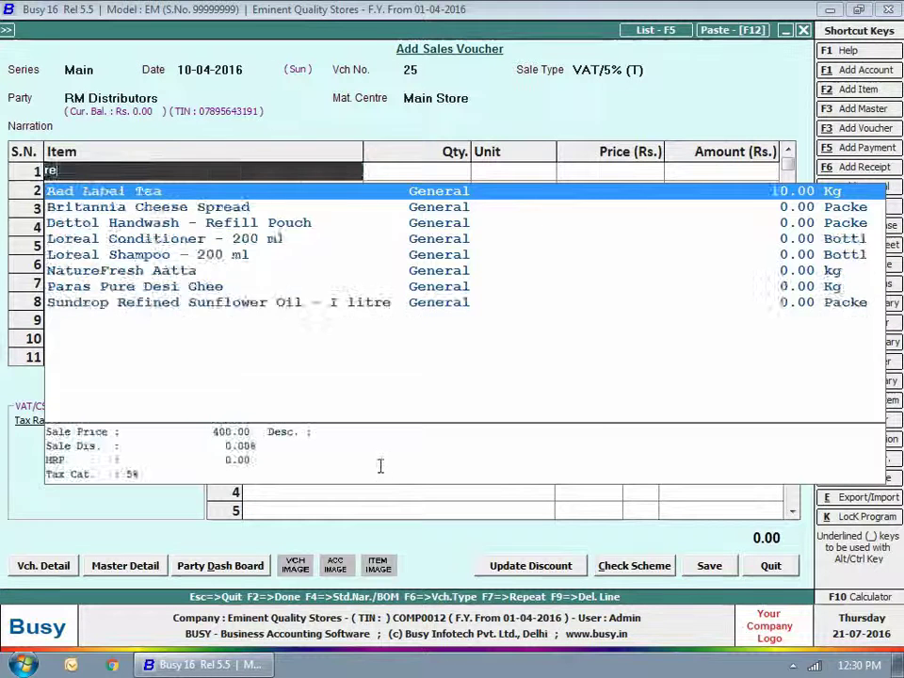
key("Return")
type("10")
key("Return")
key("Return")
key("Return")
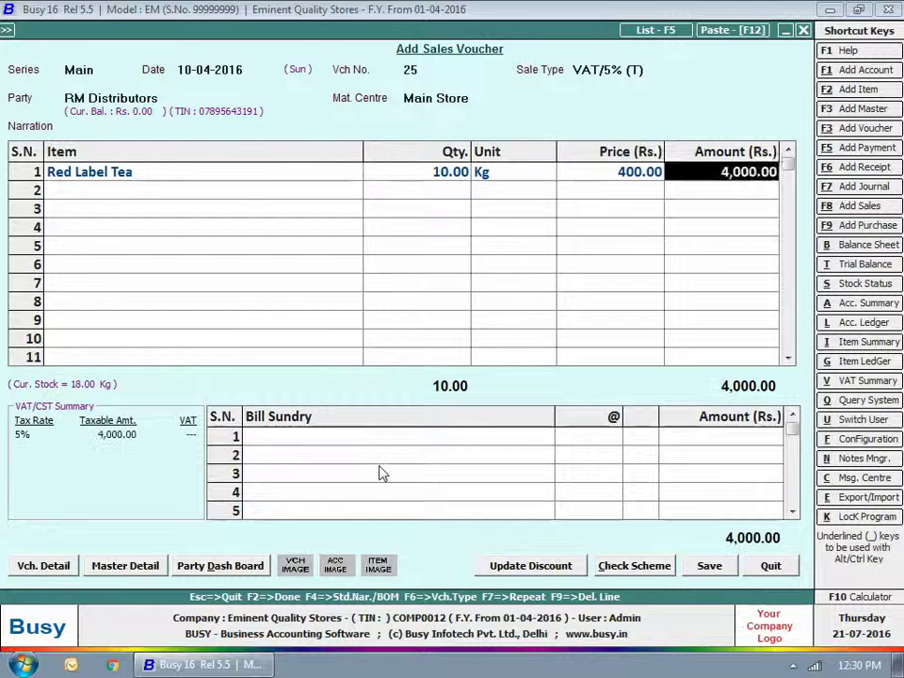
key("Return")
key("Return")
key("Return")
type("10")
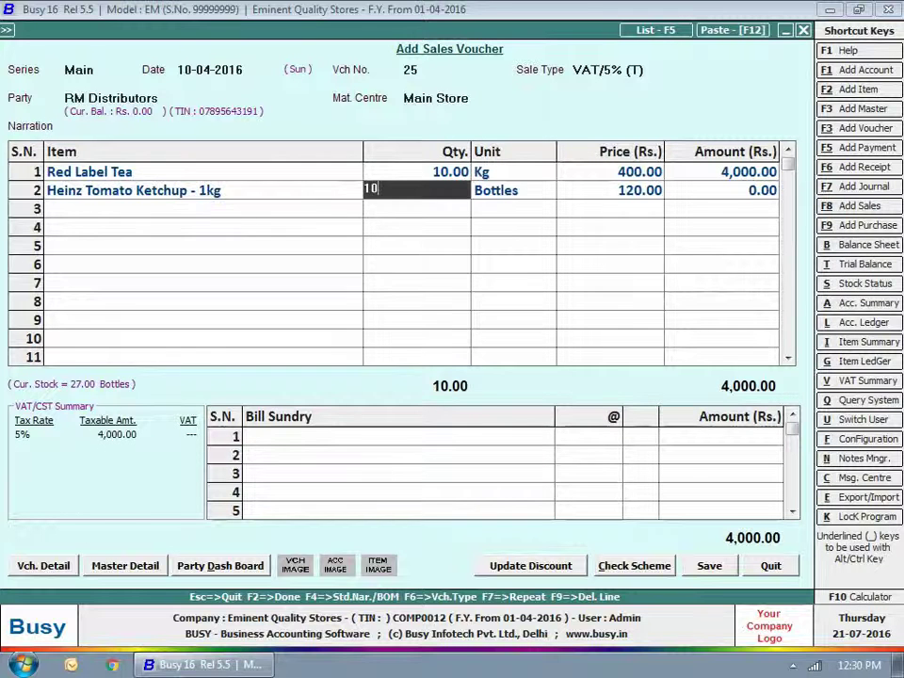
key("Return")
key("Return")
key("Return")
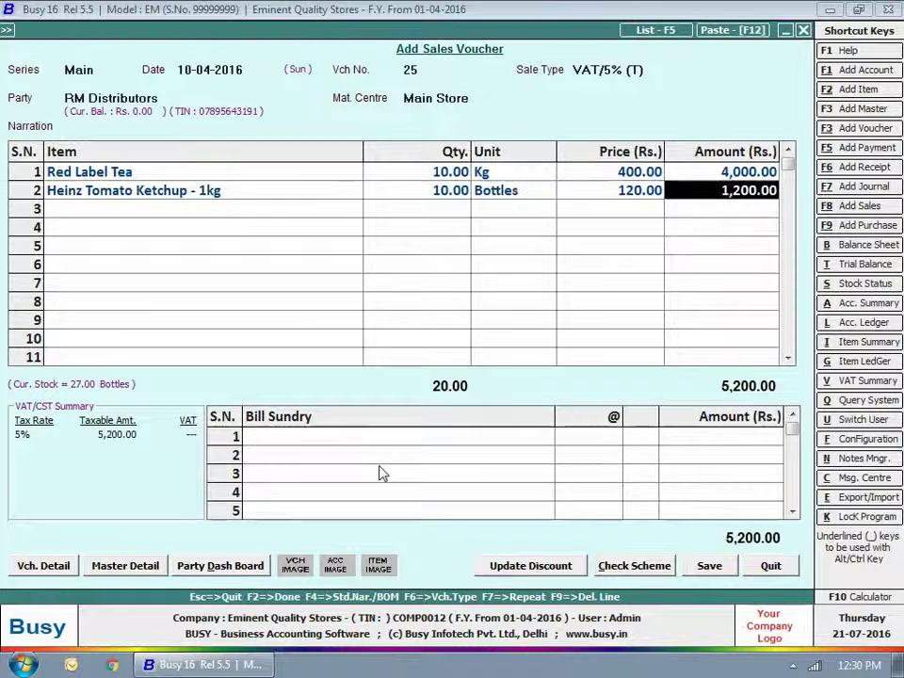
Step: Add VAT as the bill sundry, bringing the total to 5,460.00
key("Return")
key("Return")
type("vat")
key("Return")
key("Return")
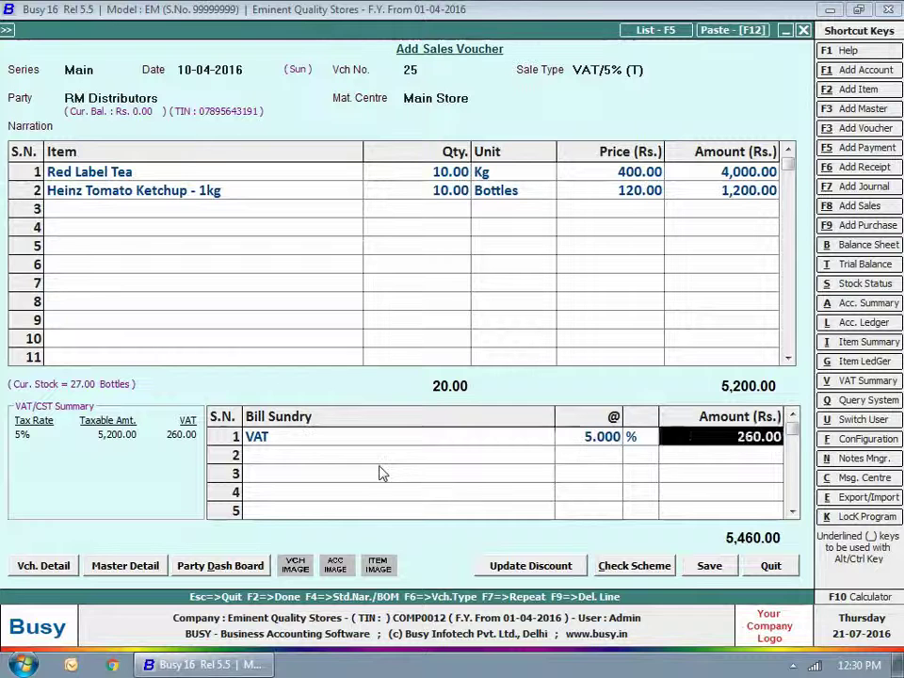
key("Return")
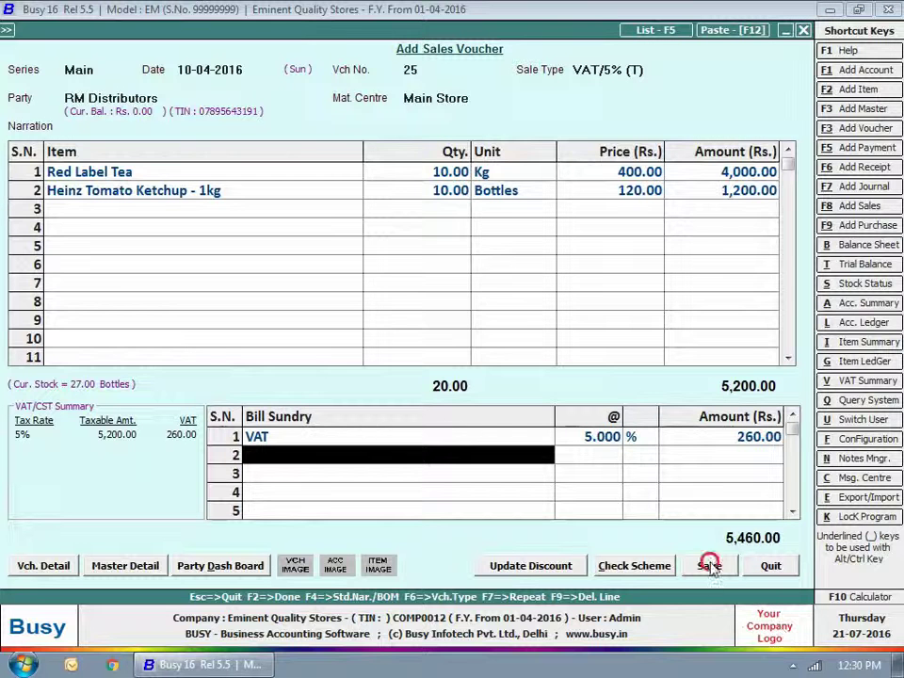
Step: Save the voucher and e-mail the invoice in STANDARD format as Sale - 25.Pdf
left_click(709, 565)
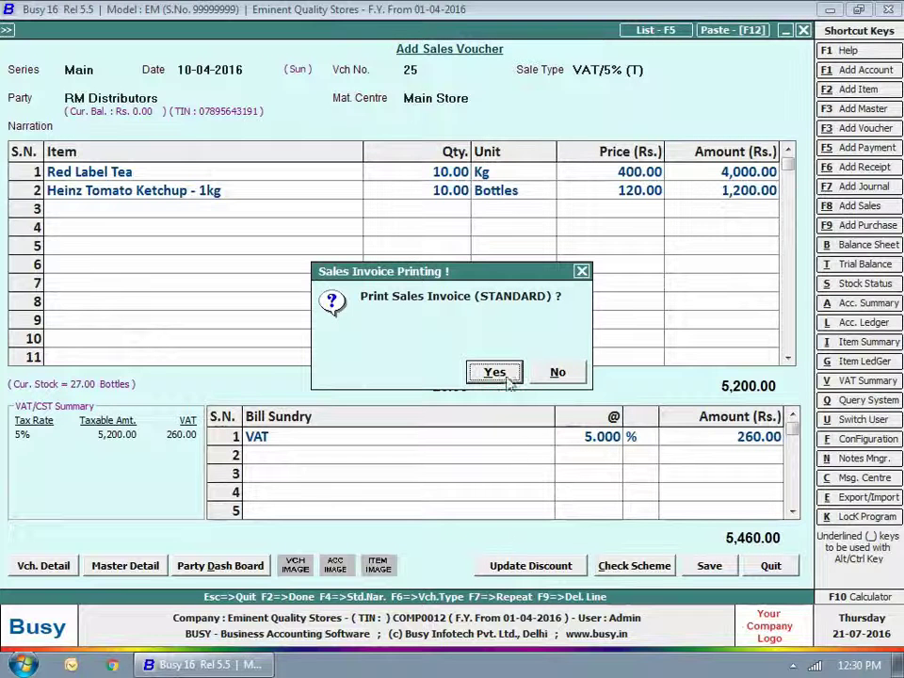
left_click(497, 371)
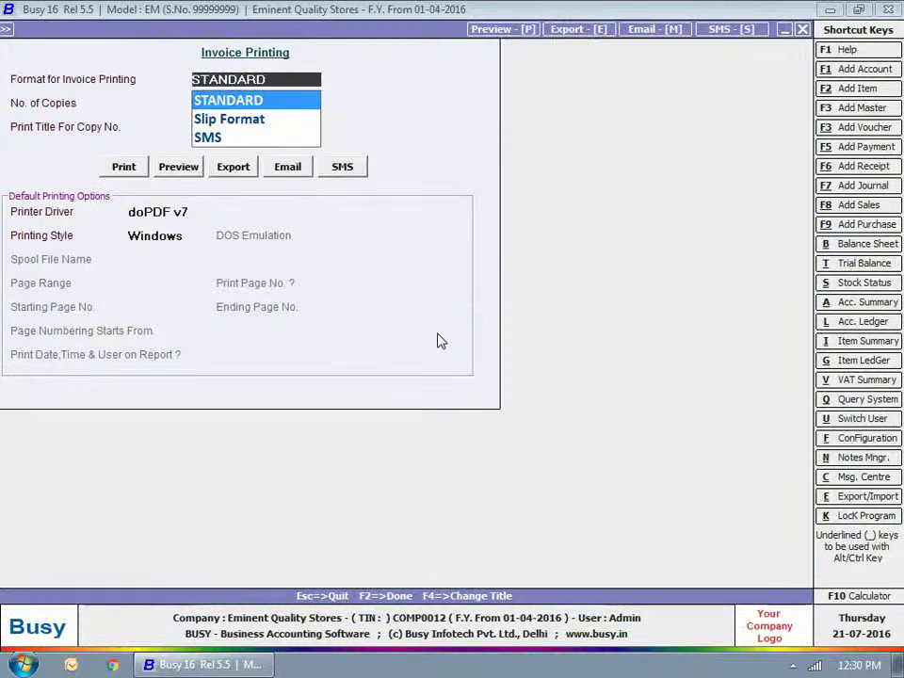
key("Return")
key("Return")
left_click(287, 166)
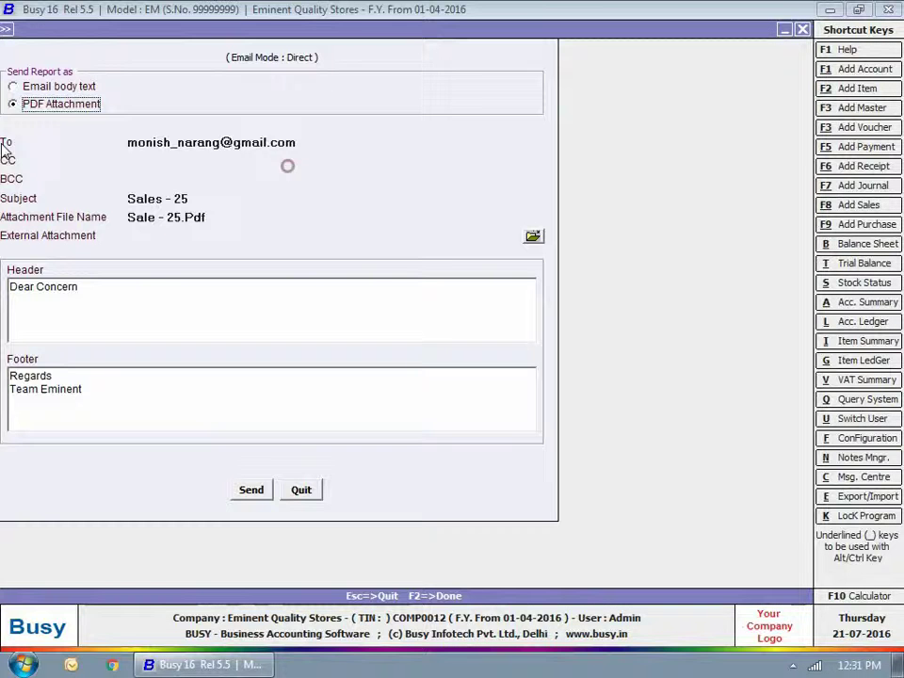
left_click(252, 492)
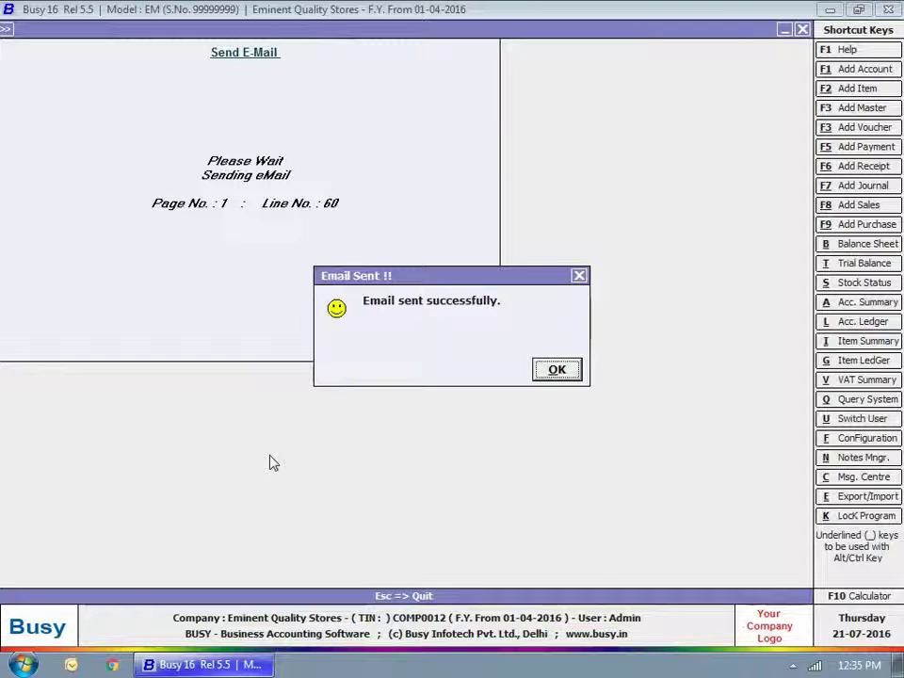
key("Return")
Step: Quit the saved sales voucher and dismiss the voucher series prompt
key("Escape")
key("Return")
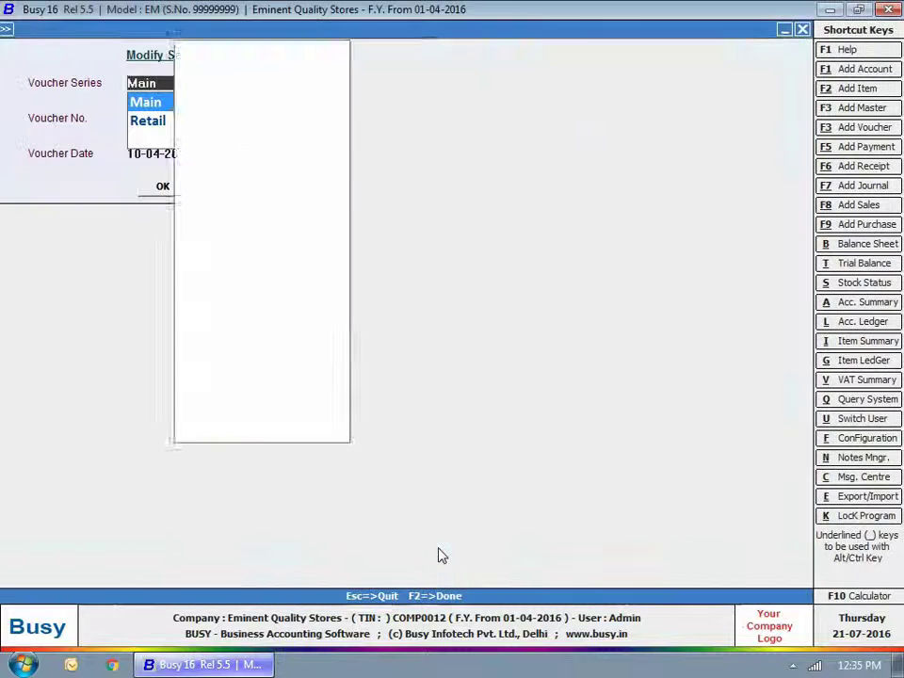
key("Escape")
key("Escape")
Step: Prepare a balance-only payment reminder for SN Distributors dated 10-04-2016 in STANDARD format
left_click(329, 31)
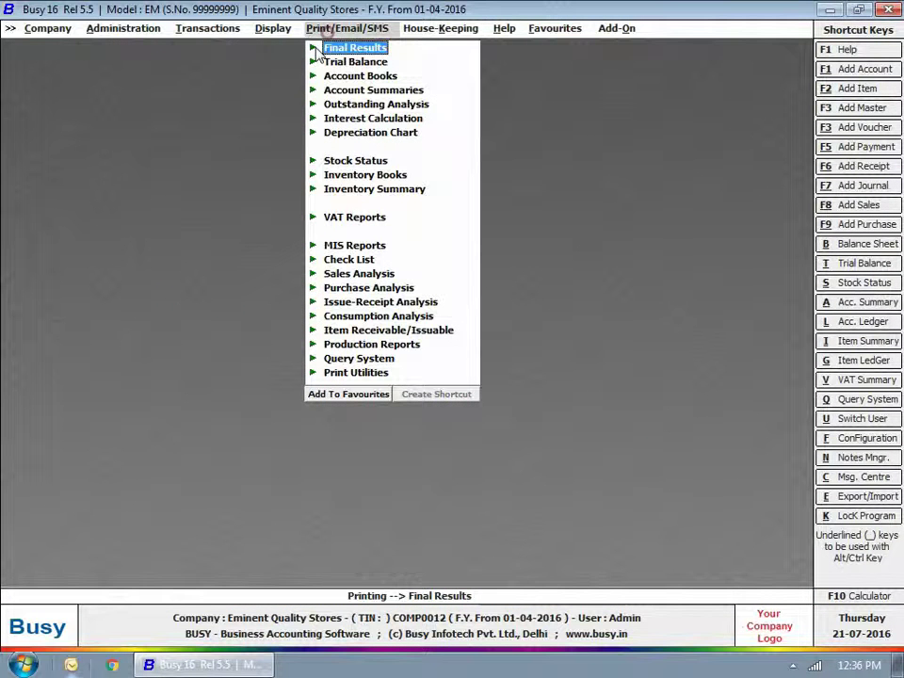
left_click(351, 106)
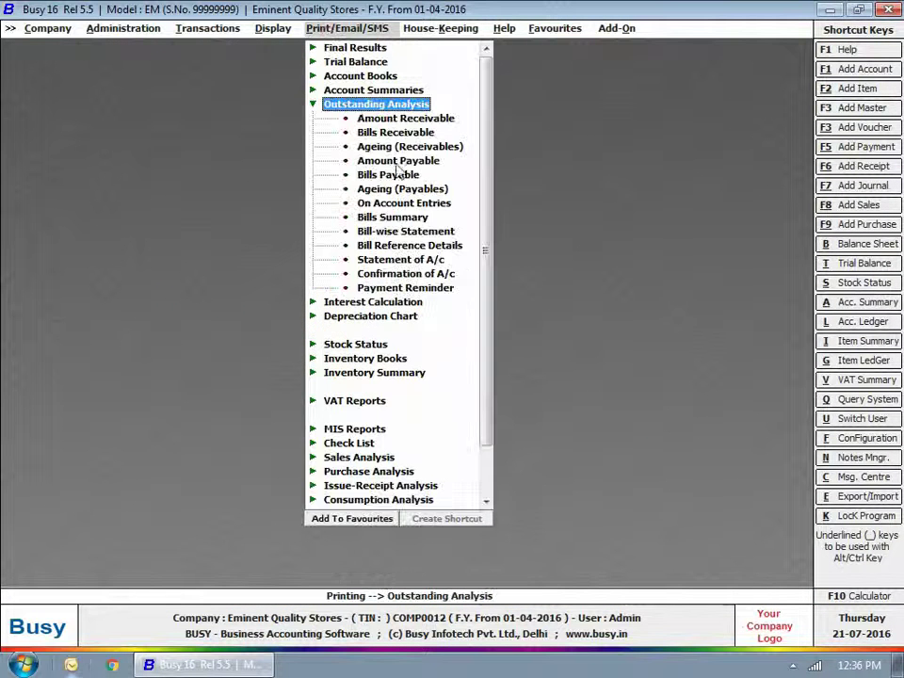
left_click(395, 287)
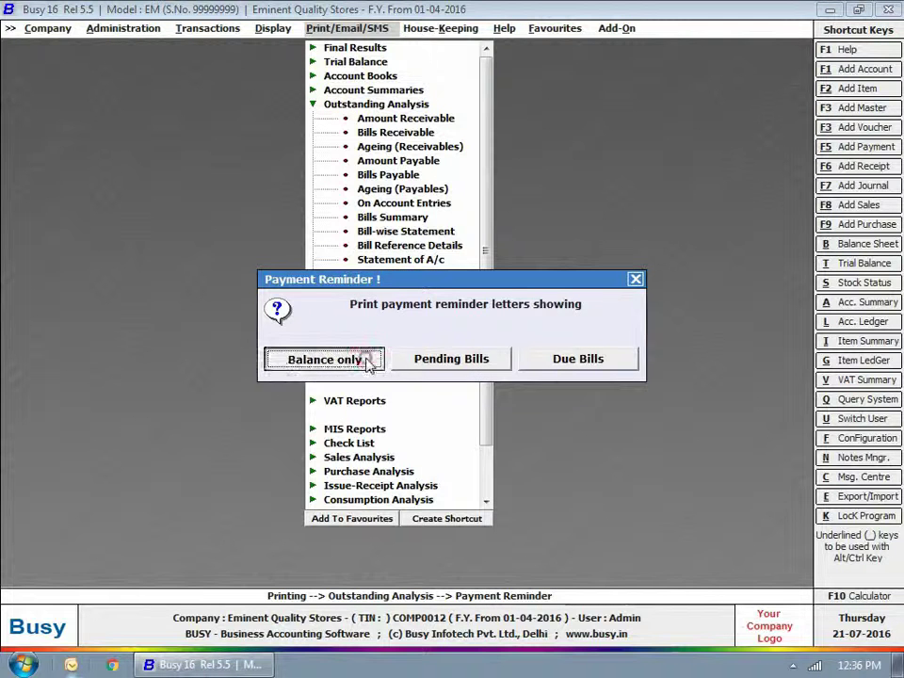
left_click(359, 361)
left_click(409, 344)
type("SN")
key("Return")
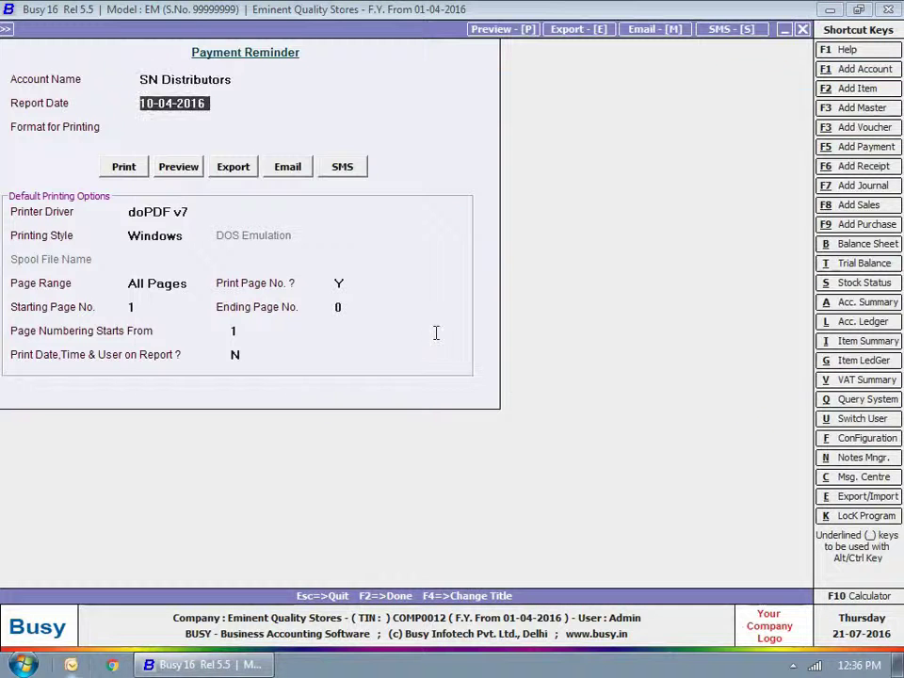
key("Return")
key("Return")
key("Right")
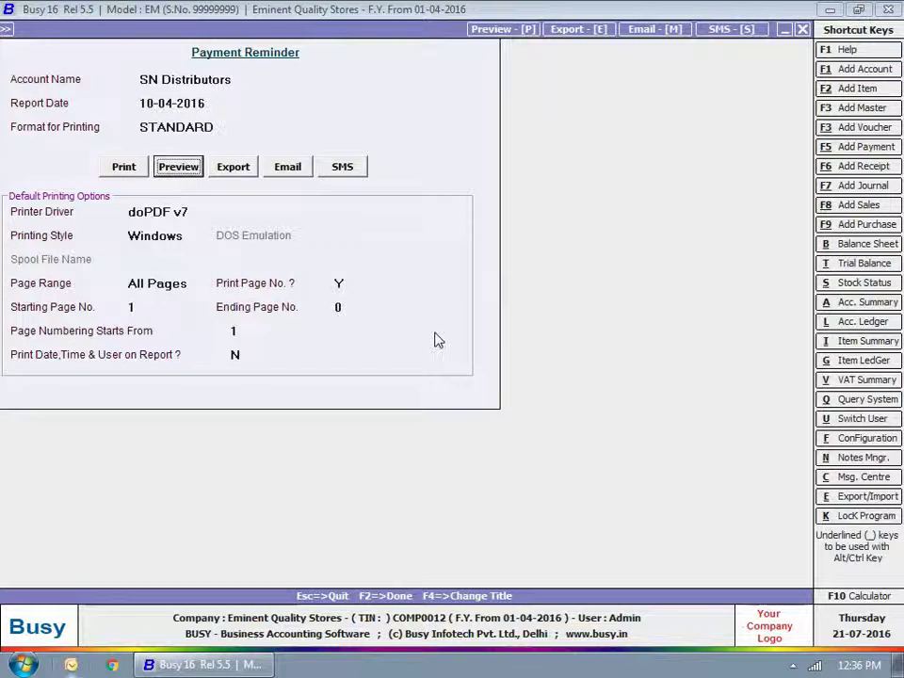
key("Right")
key("Right")
Step: E-mail the reminder with subject 'Payment Reminder' and save it to send later
left_click(288, 170)
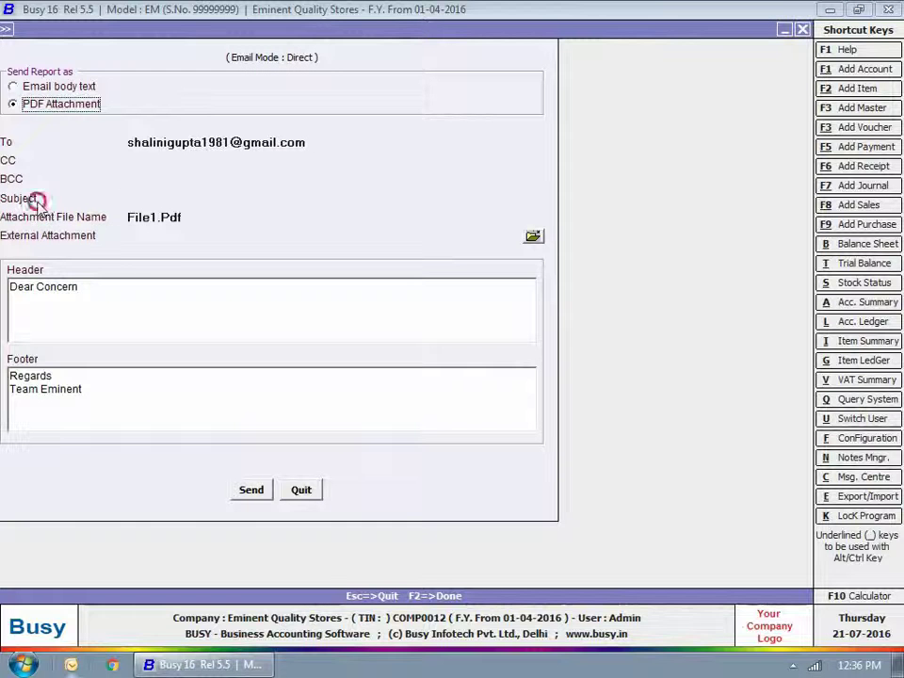
type("Payment Remm")
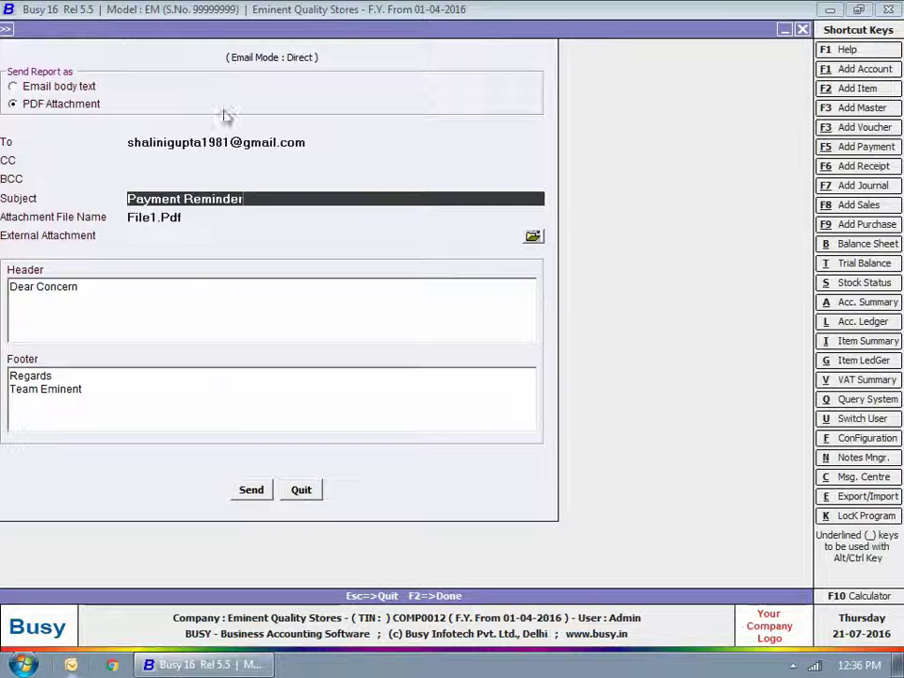
left_click(254, 491)
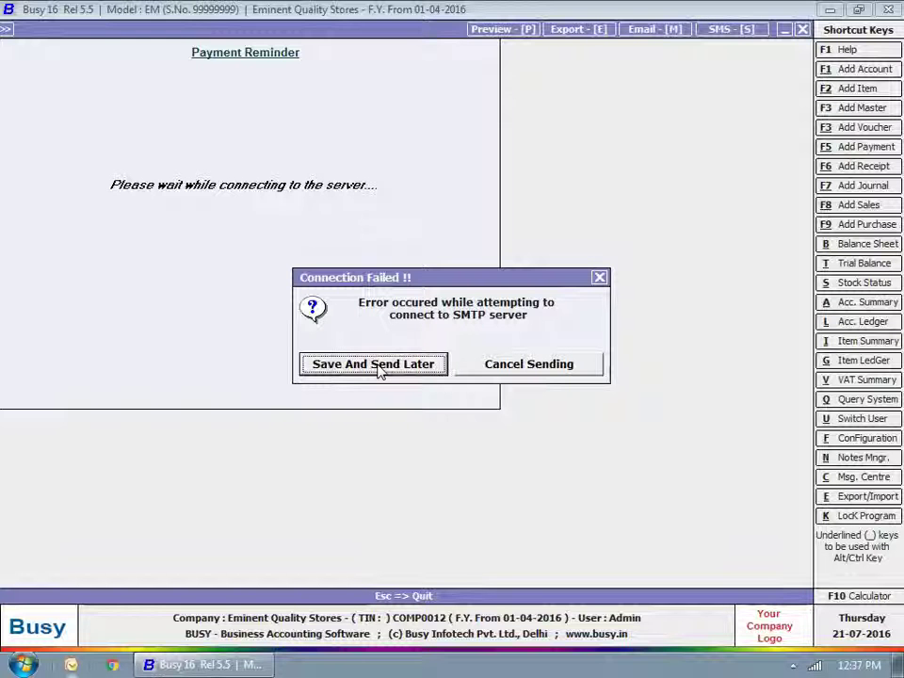
left_click(379, 370)
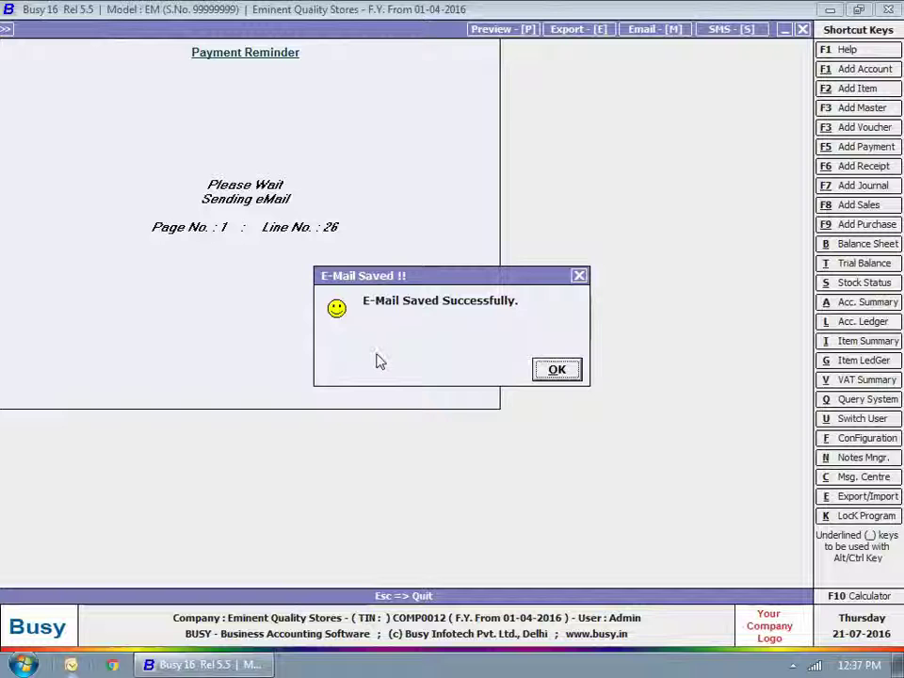
left_click(541, 372)
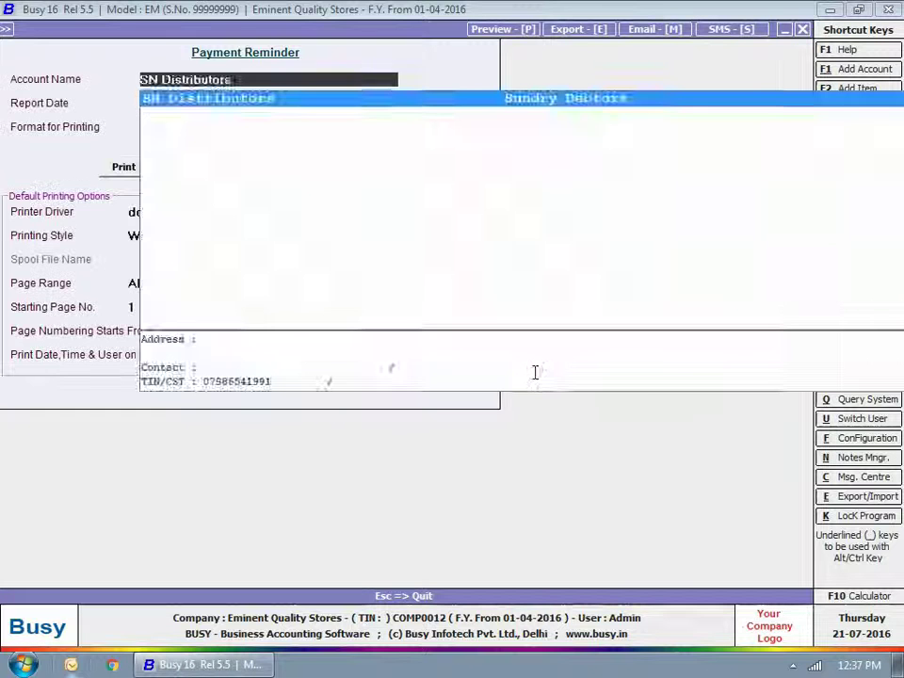
Step: Close the reminder form and start an Administration > Utilities > Send Email to RM Distributors
key("Escape")
key("Escape")
key("Escape")
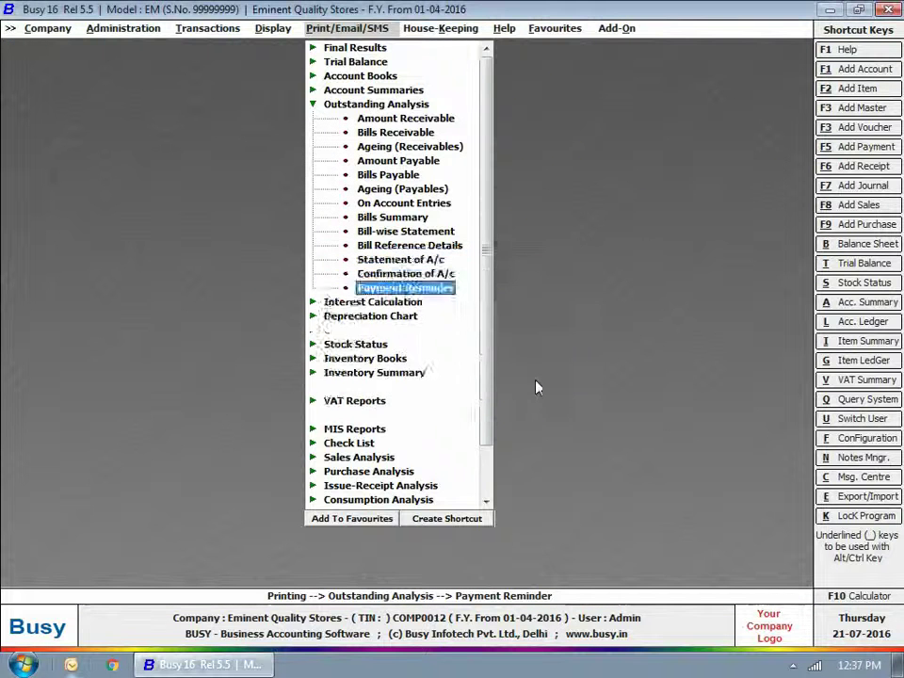
key("Escape")
key("Escape")
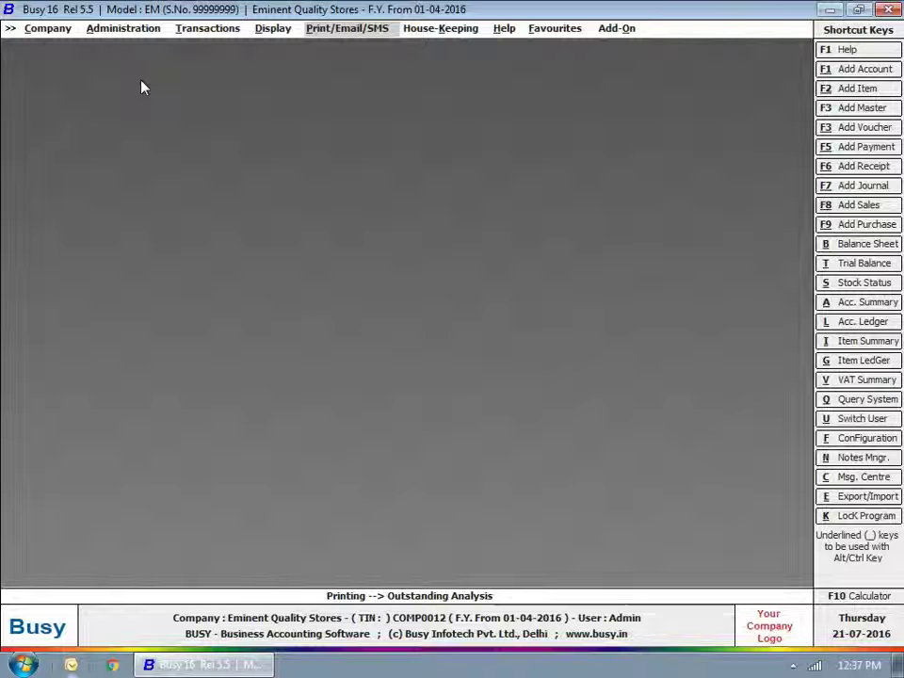
left_click(120, 29)
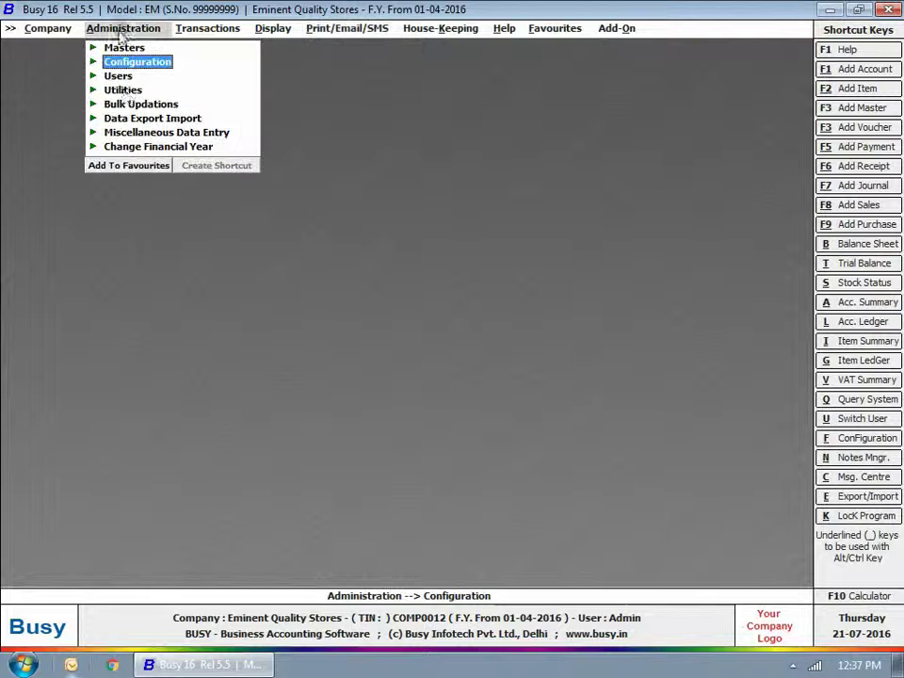
left_click(122, 89)
left_click(161, 129)
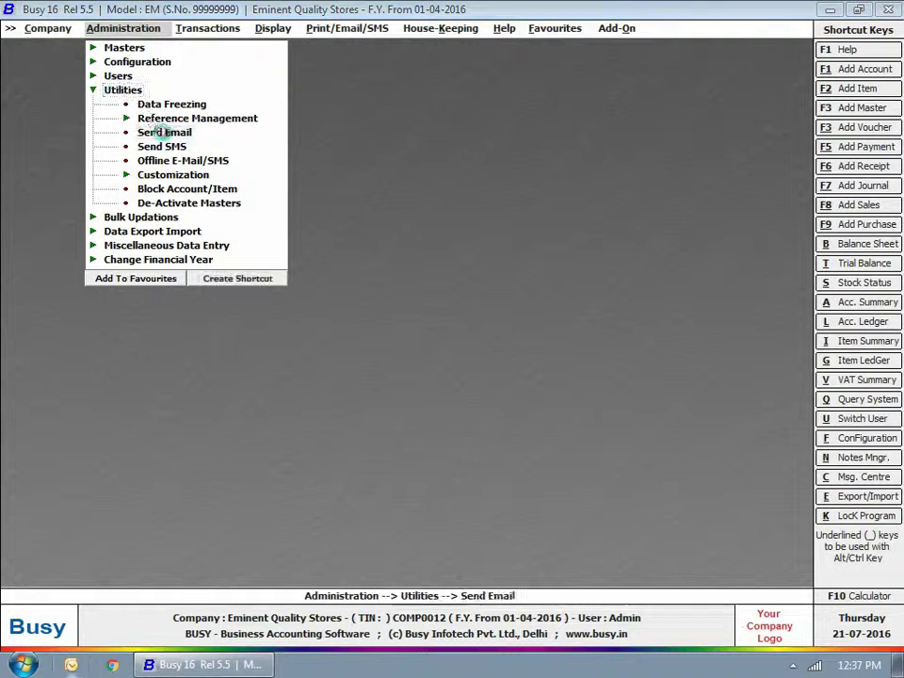
left_click(76, 101)
type("rm")
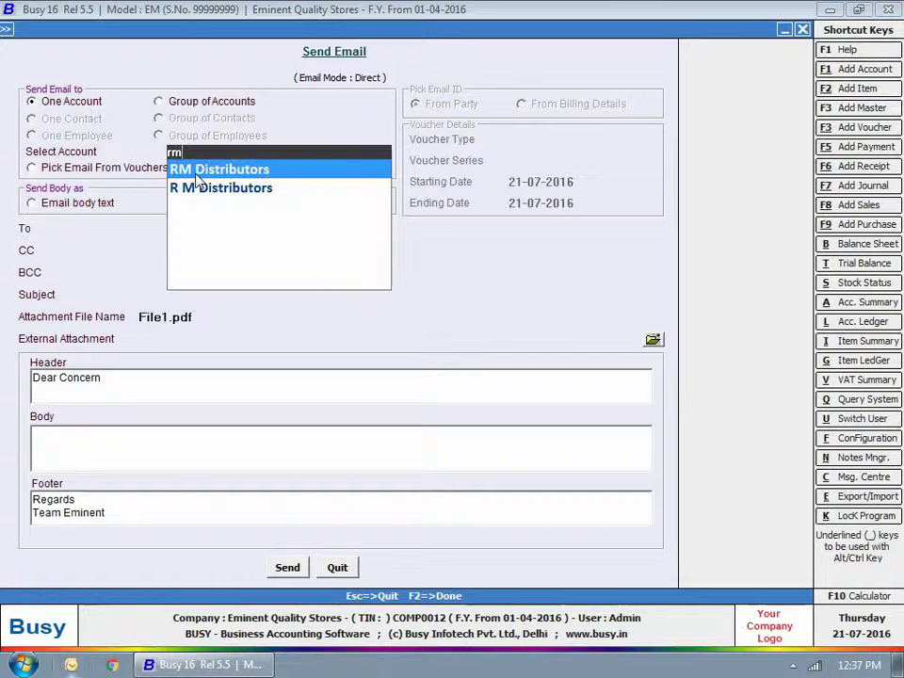
key("Return")
key("Return")
Step: Write subject 'Congratulations!!' about the Best Sale Service Award, save it to send later, and close
type("Congratu")
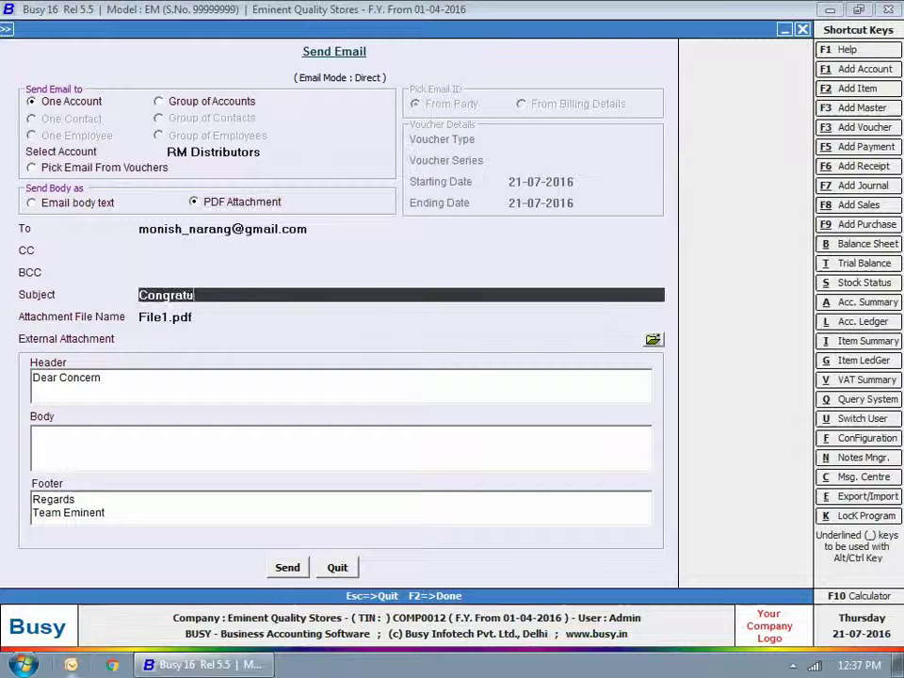
type("lations!!")
key("Return")
type("Congratulations for Best Sale Service Award.")
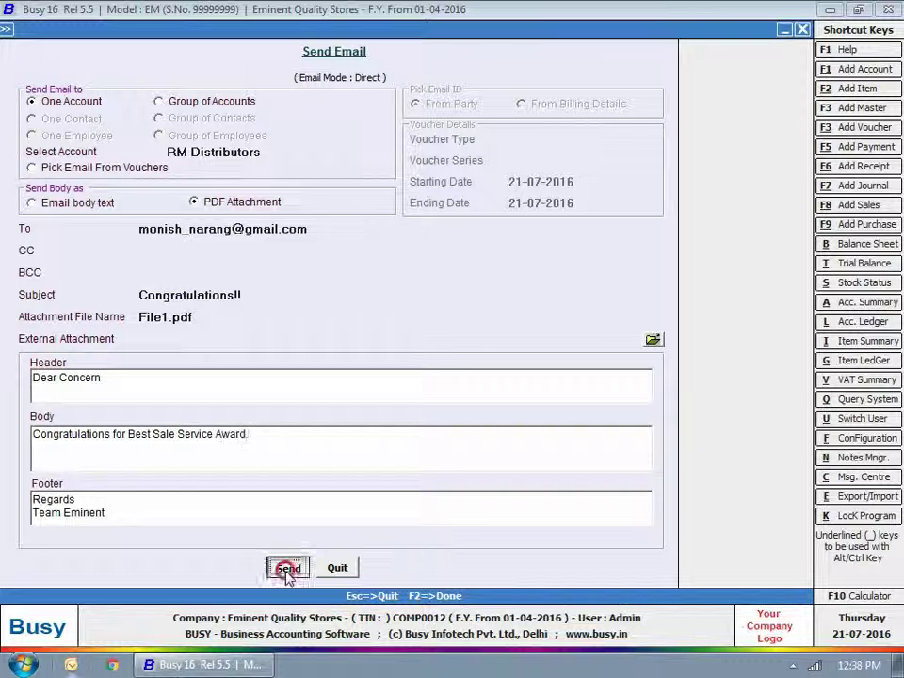
left_click(287, 568)
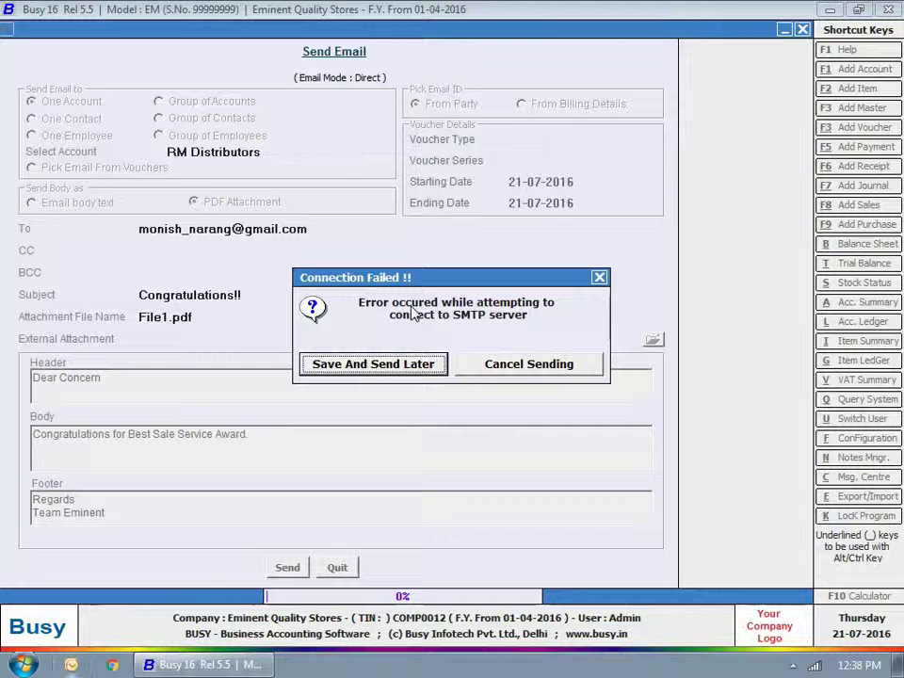
left_click(375, 364)
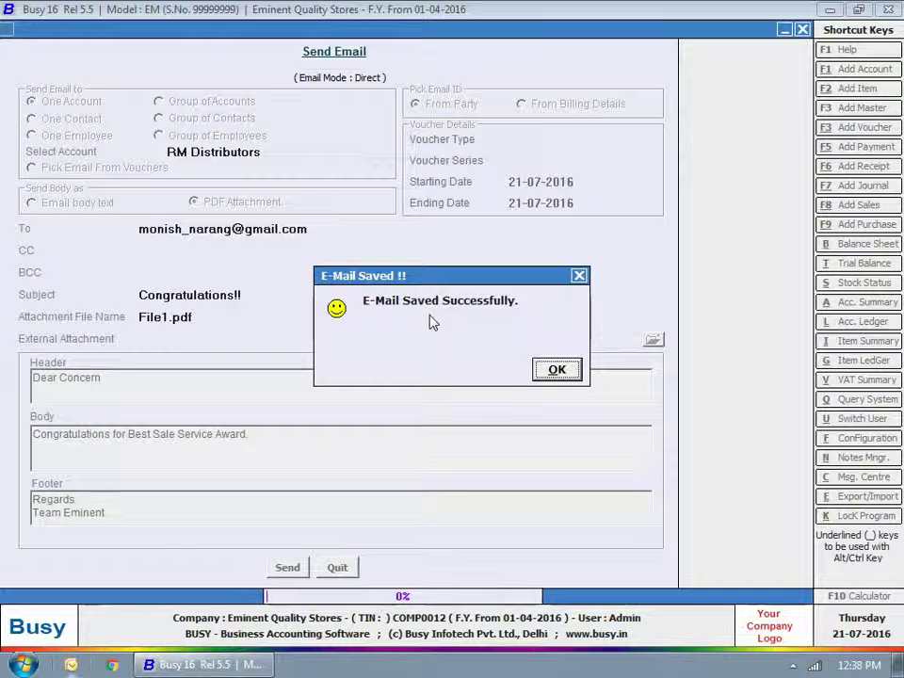
left_click(546, 365)
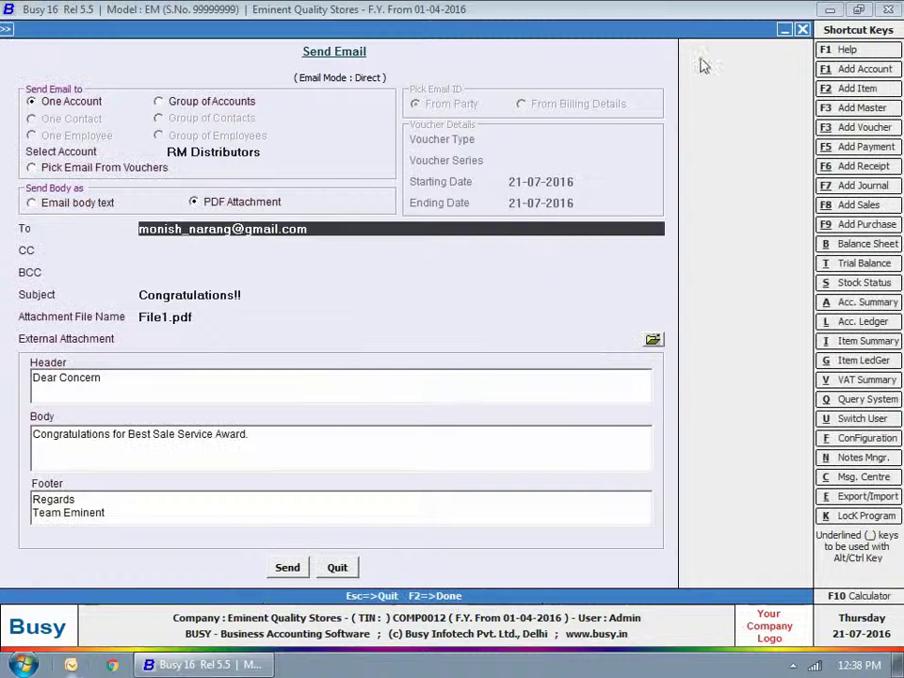
left_click(802, 31)
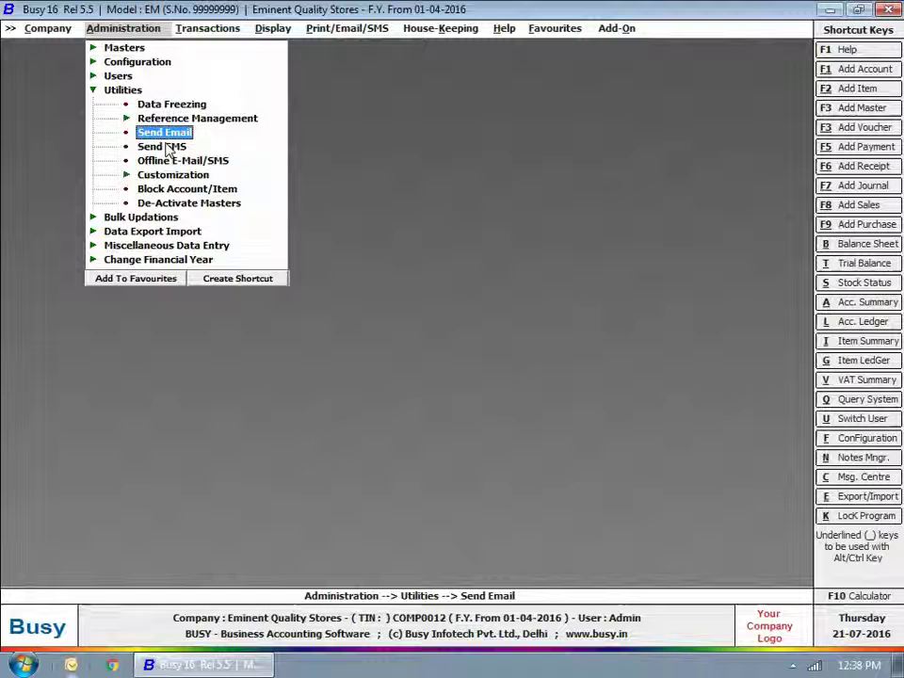
Step: Send the Payment Reminder and Congratulations!! e-mails from the Offline E-Mail/SMS queue, then exit it
left_click(141, 132)
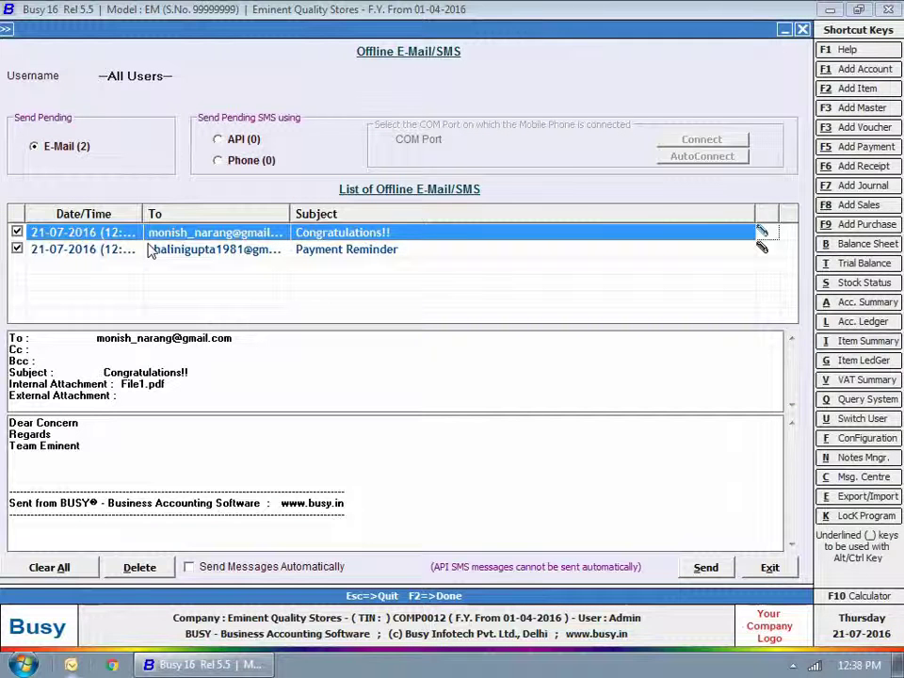
left_click(175, 251)
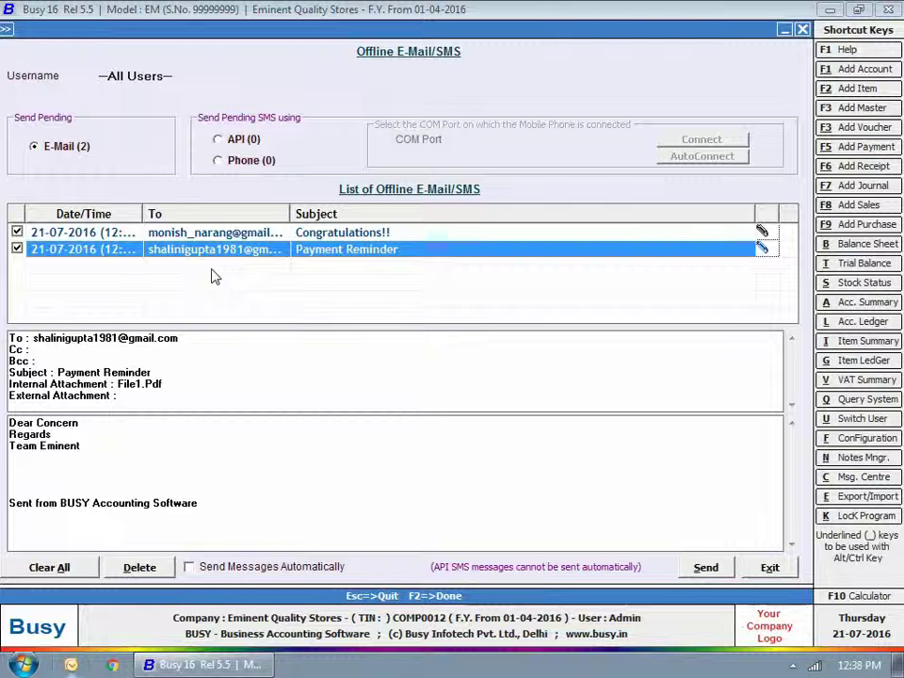
left_click(710, 568)
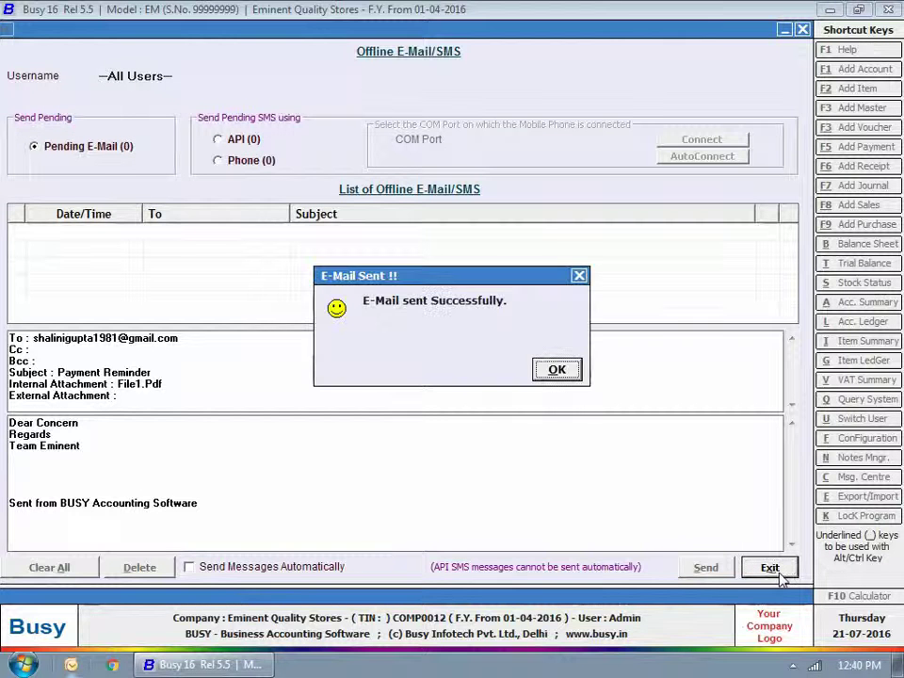
left_click(566, 371)
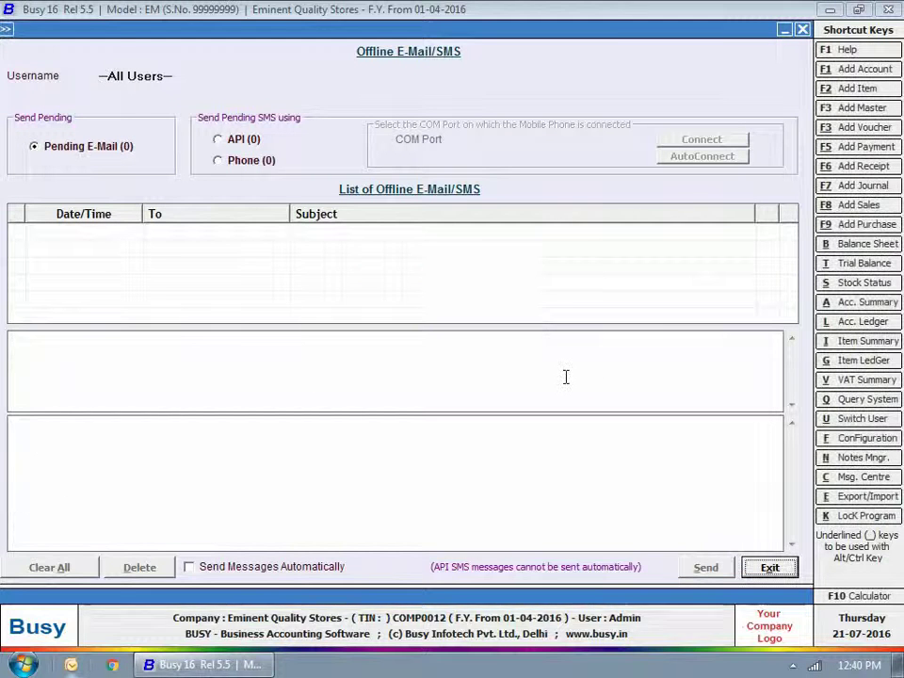
key("Escape")
key("Escape")
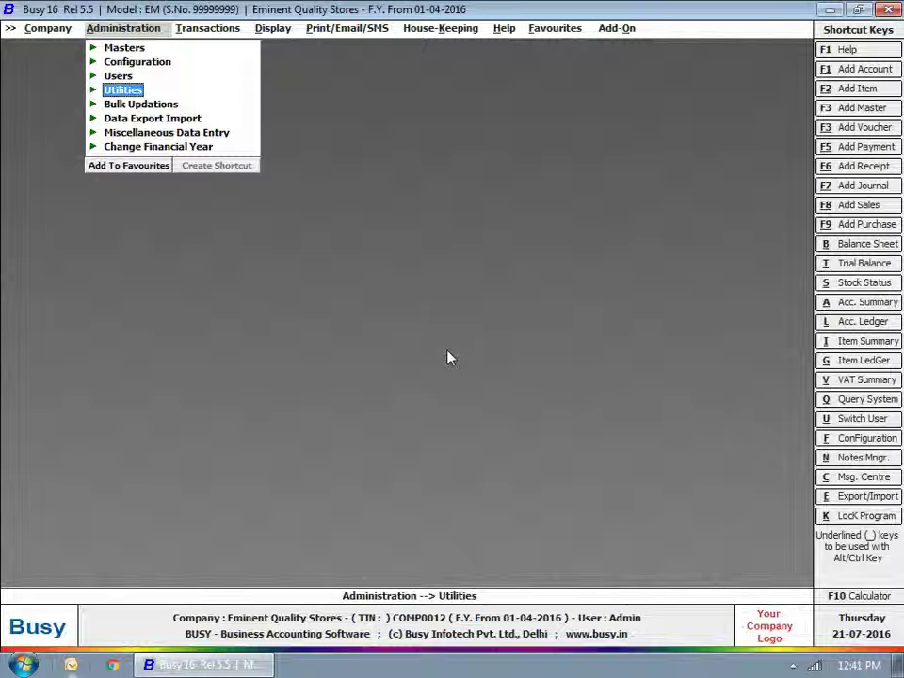
Step: Modify the non-Admin user so Always Send Email in Offline mode is Y, and save
left_click(120, 79)
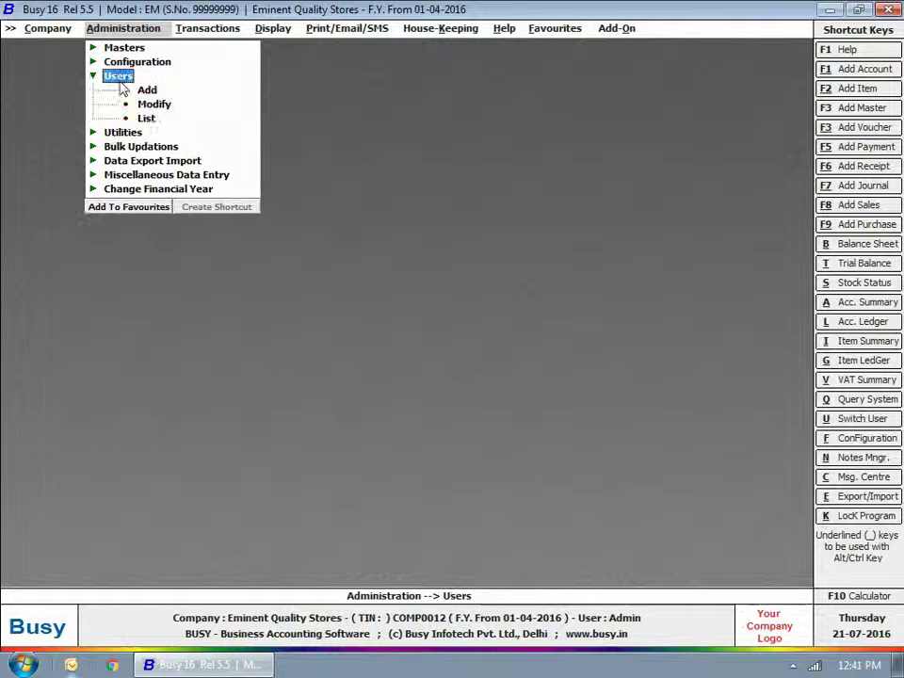
left_click(160, 103)
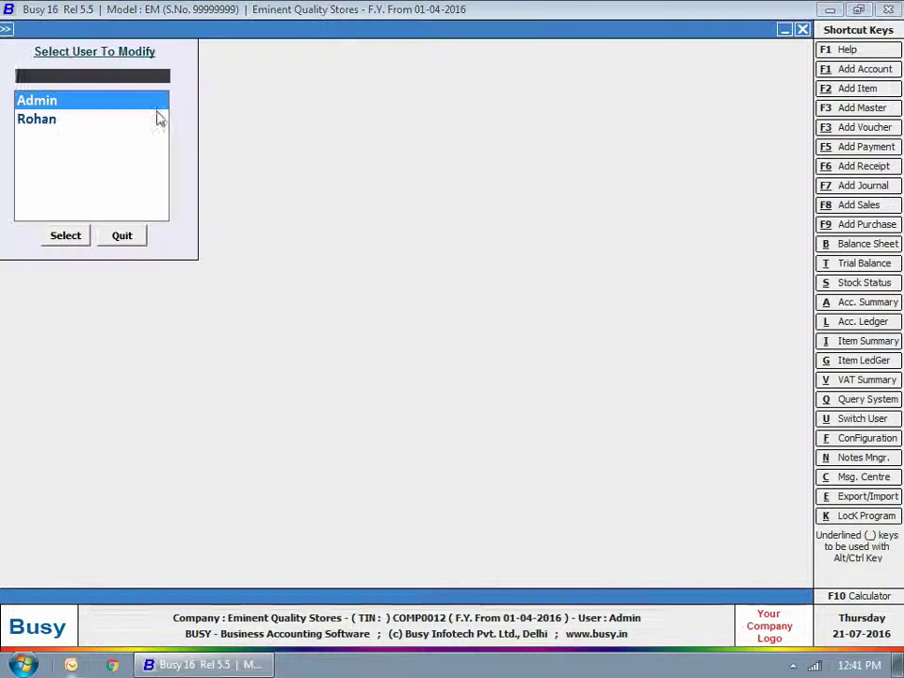
left_click(51, 120)
left_click(73, 236)
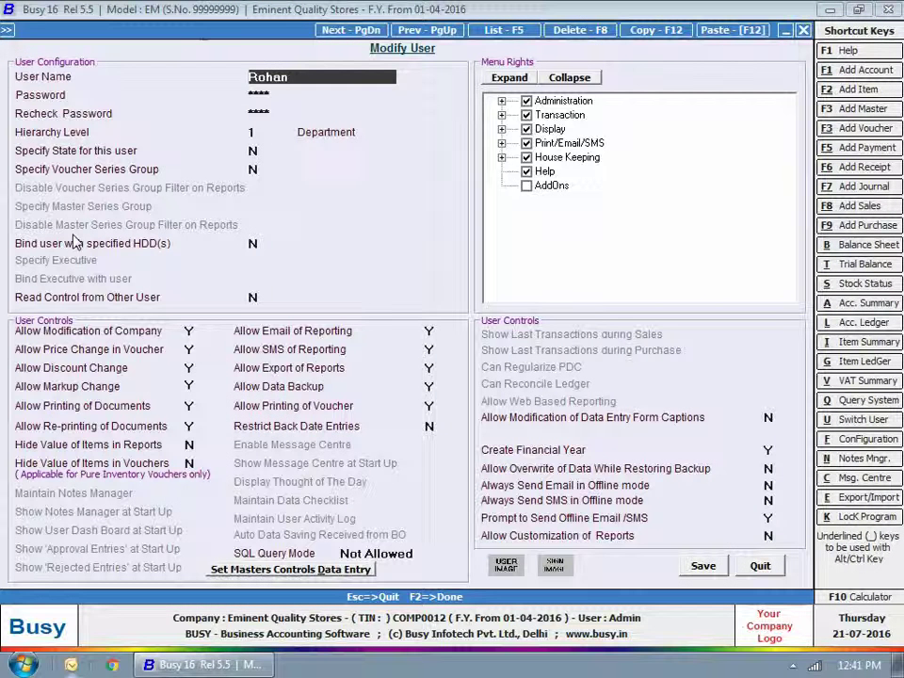
left_click(429, 348)
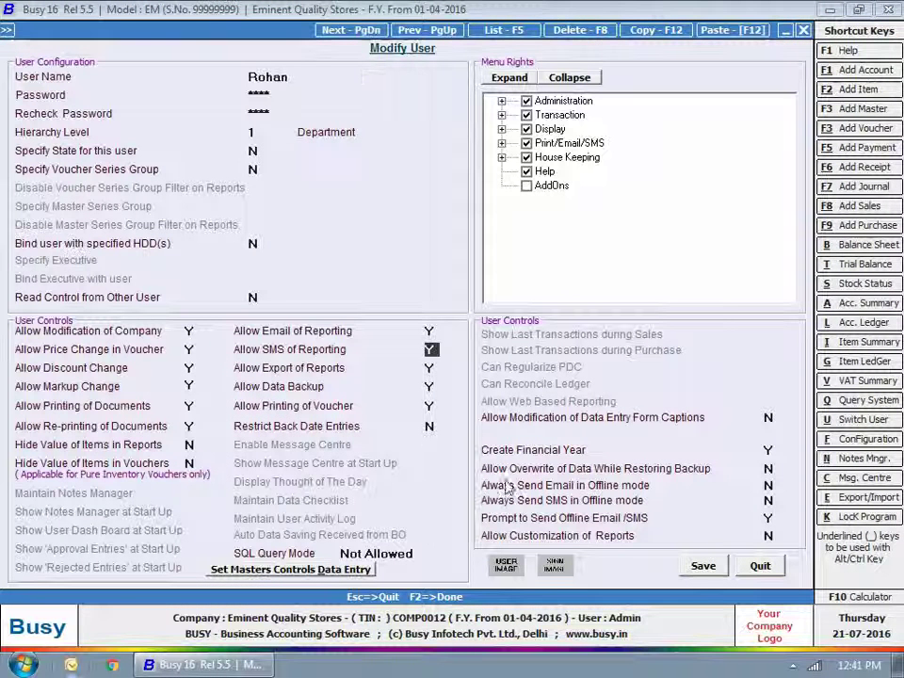
left_click(778, 490)
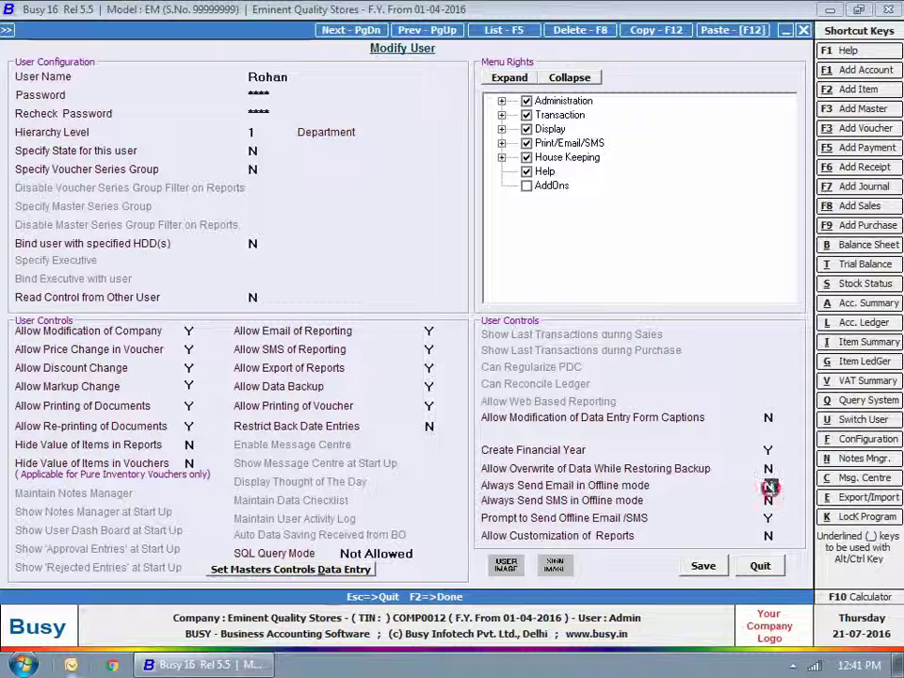
type("Y")
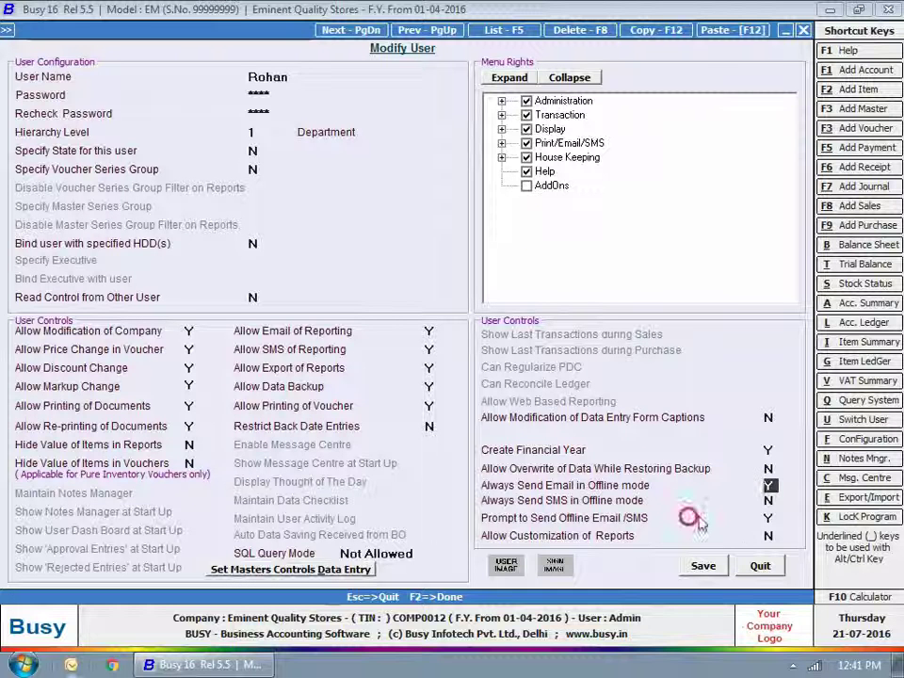
left_click(765, 519)
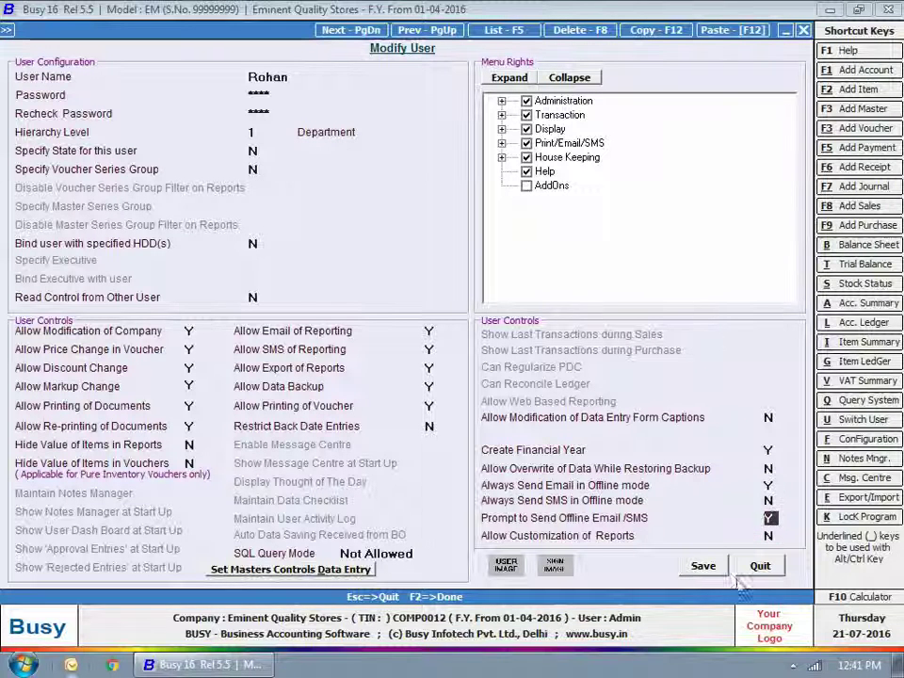
left_click(703, 567)
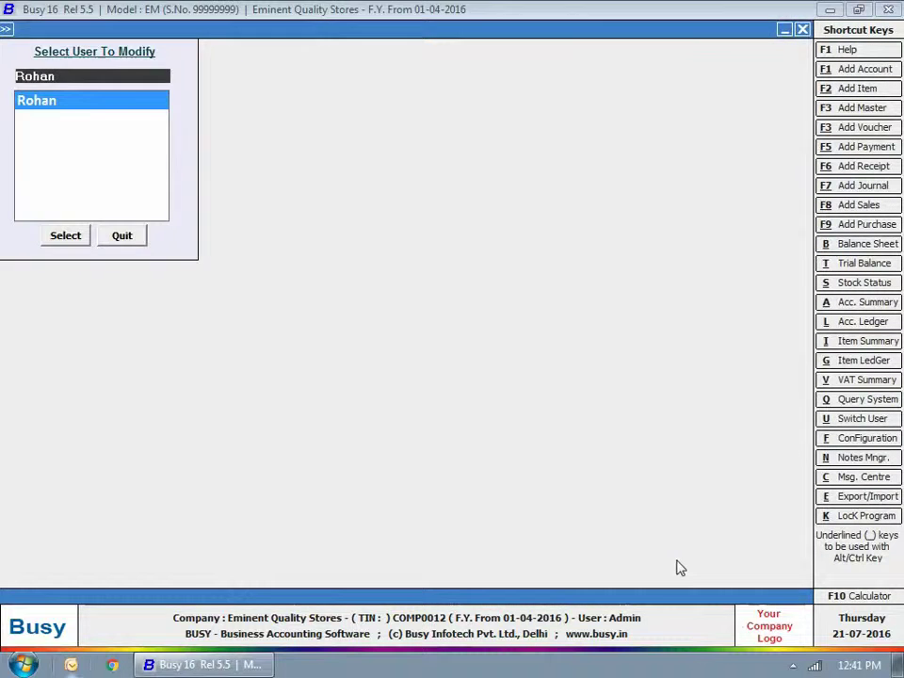
key("Escape")
key("Escape")
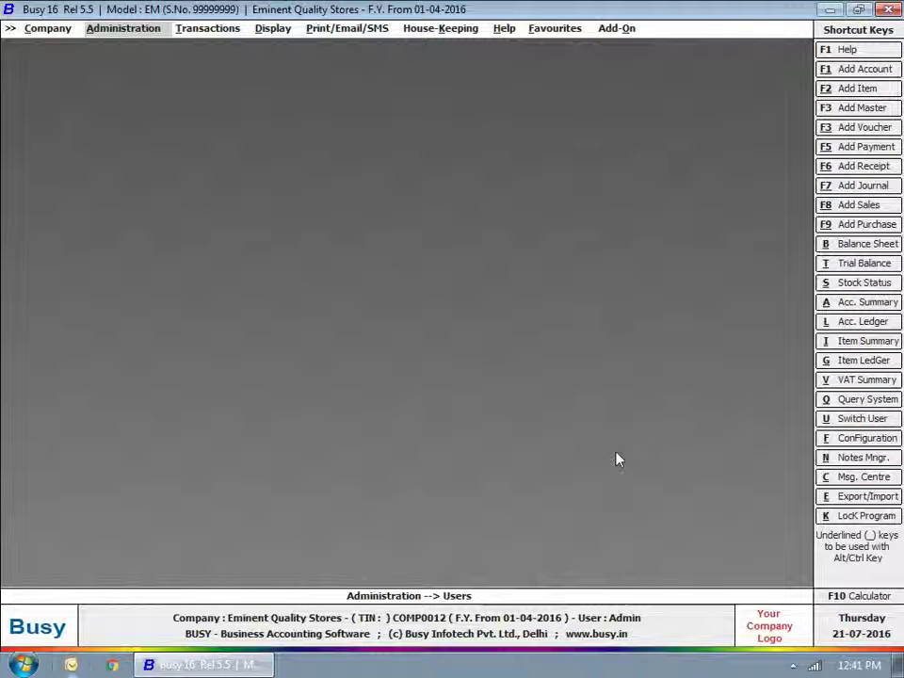